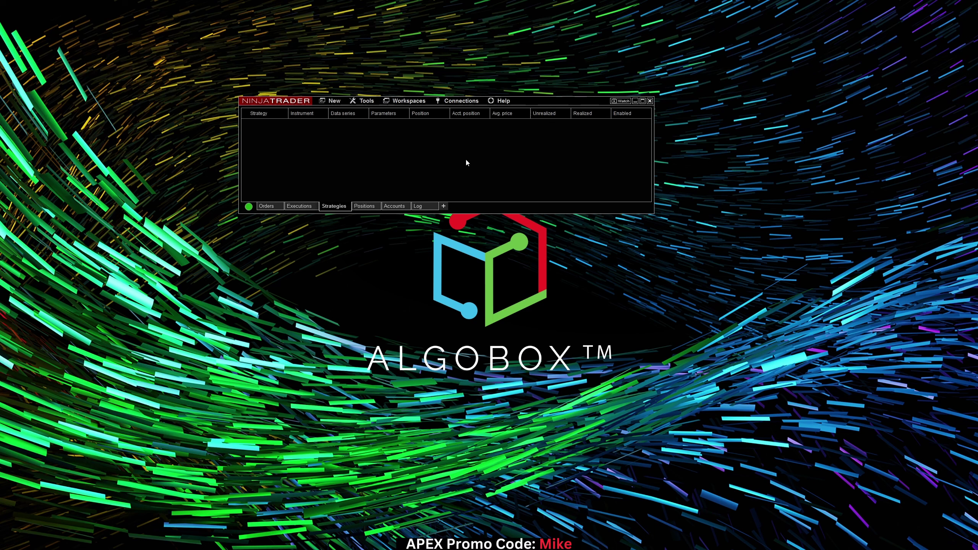
Create a new chart of the E-mini S&P 500 future (ES 06-24) with a 1-day data series.
left_click(334, 101)
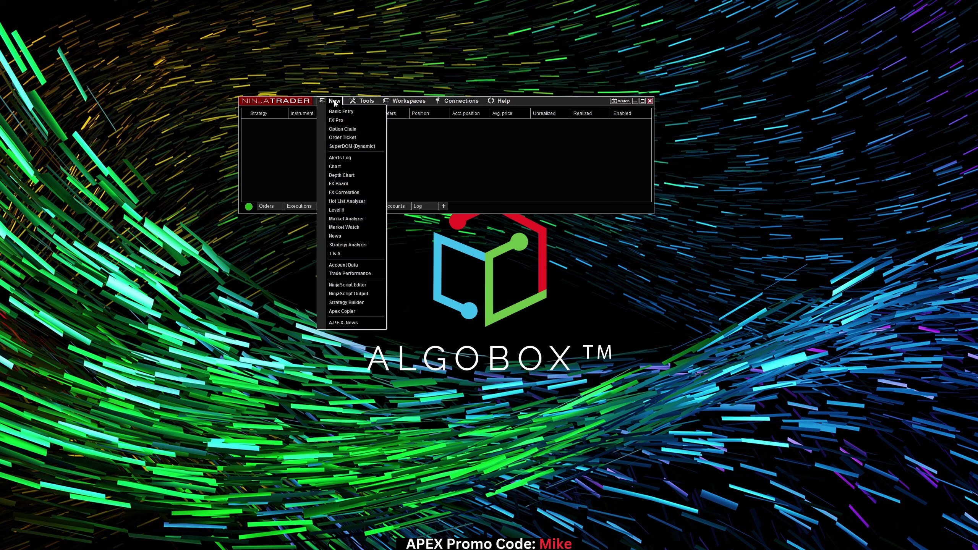
left_click(335, 167)
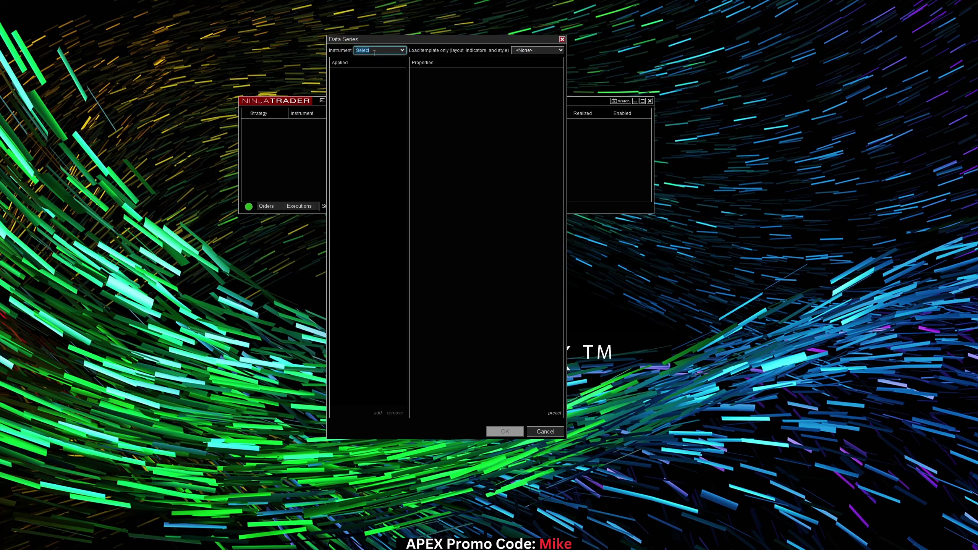
type("ES")
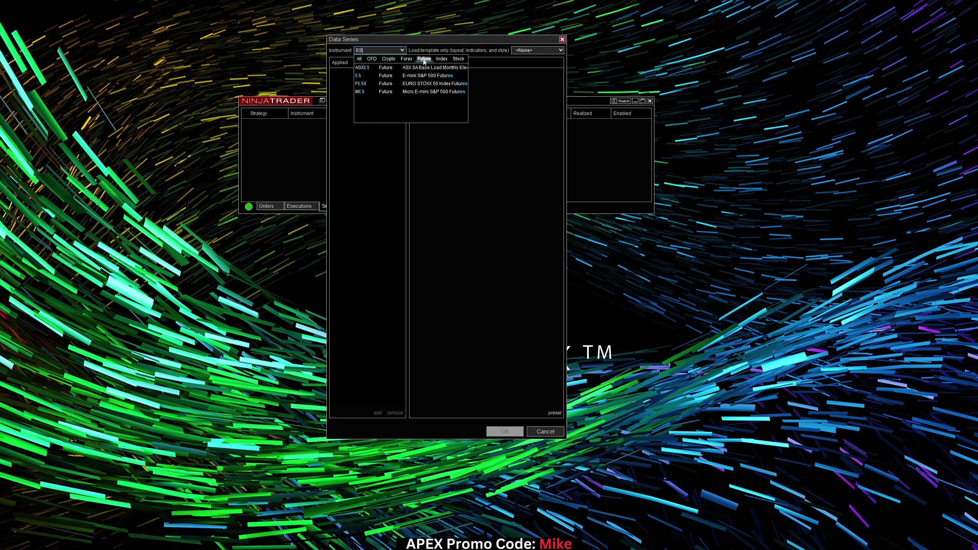
left_click(358, 76)
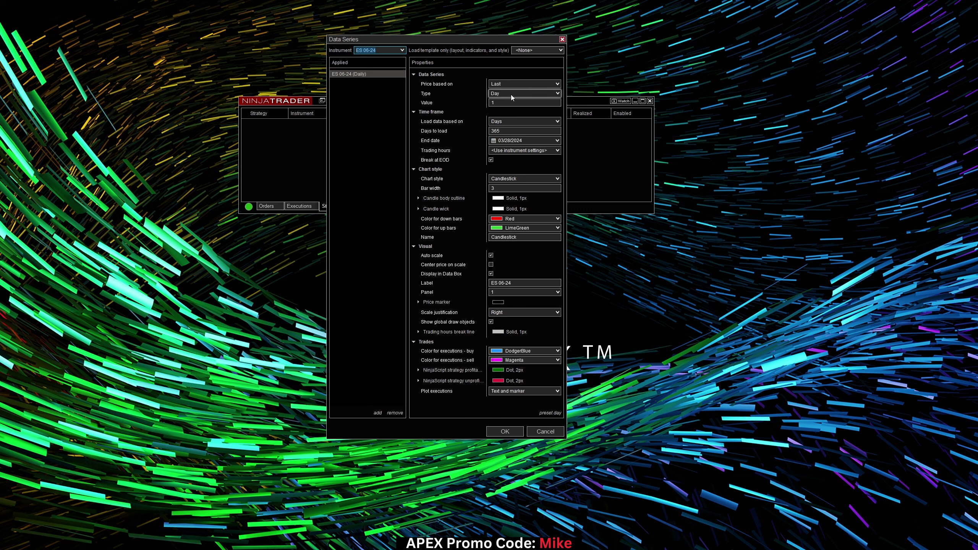
left_click(500, 102)
left_click_drag(508, 103, 484, 106)
left_click(505, 431)
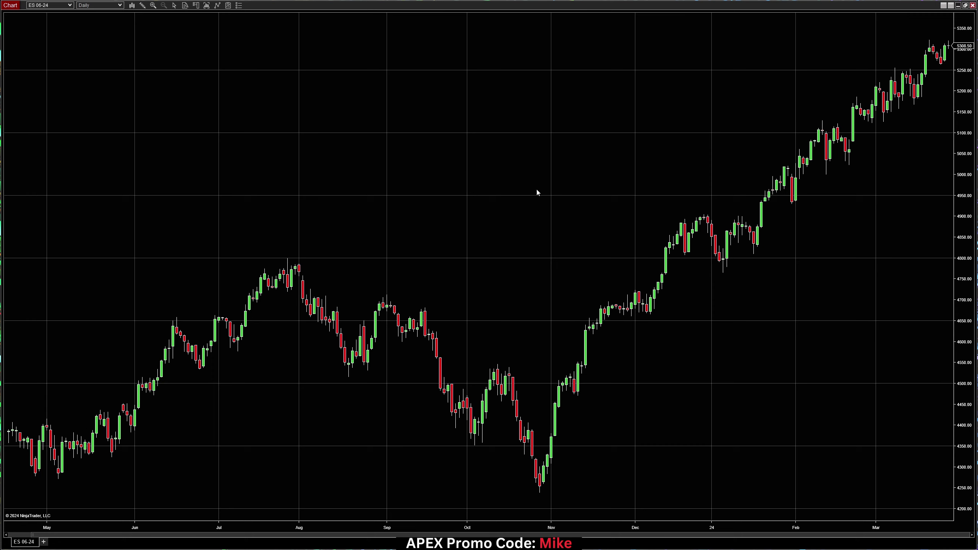
Set the chart background color to White in the chart properties and apply it.
right_click(420, 169)
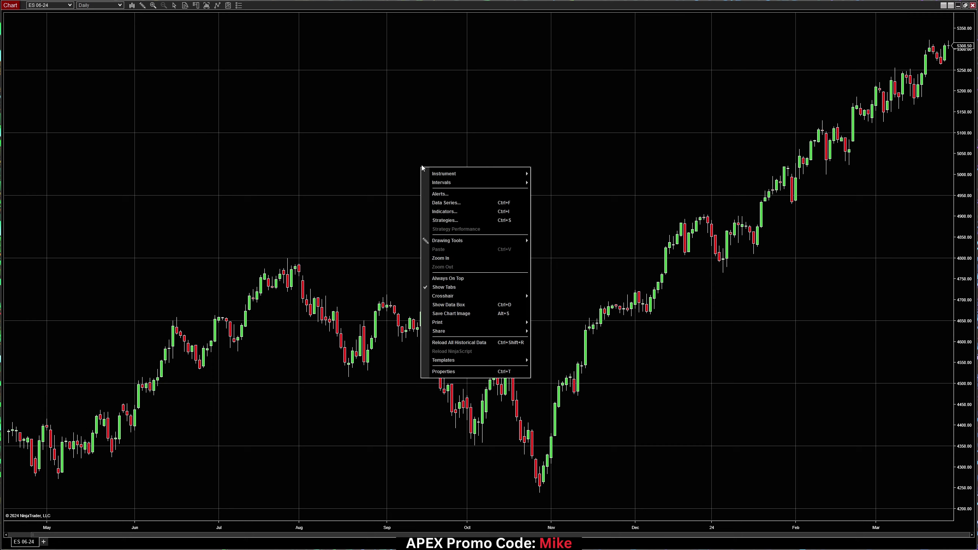
left_click(447, 372)
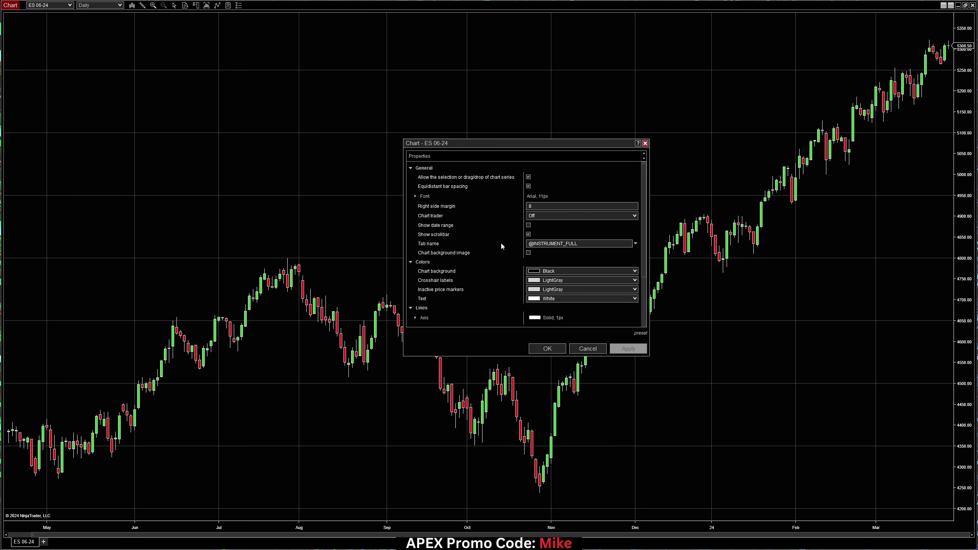
left_click(558, 272)
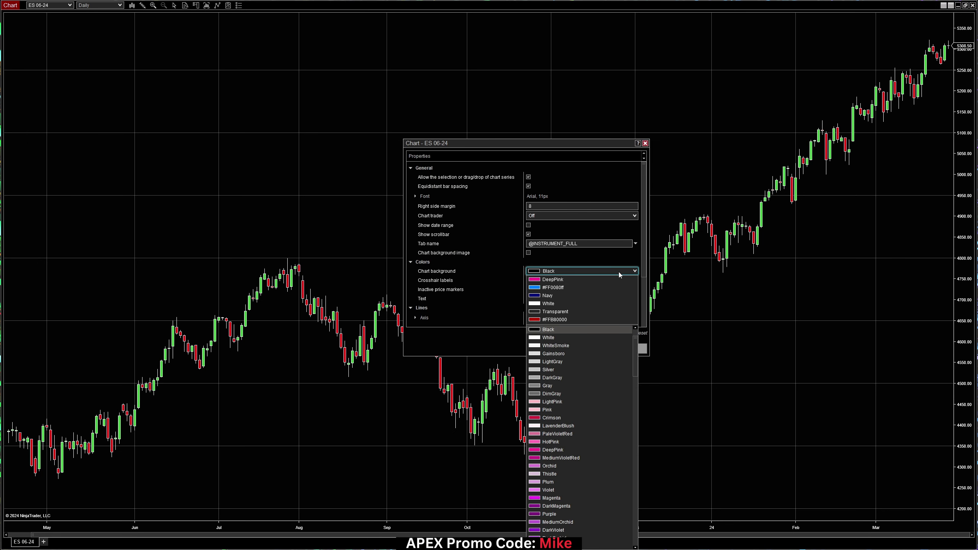
left_click(554, 304)
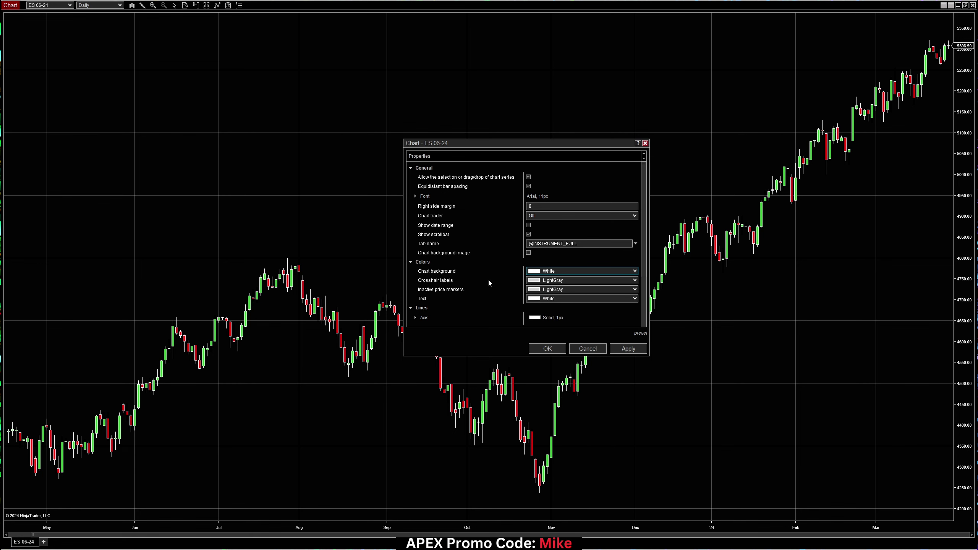
left_click(628, 349)
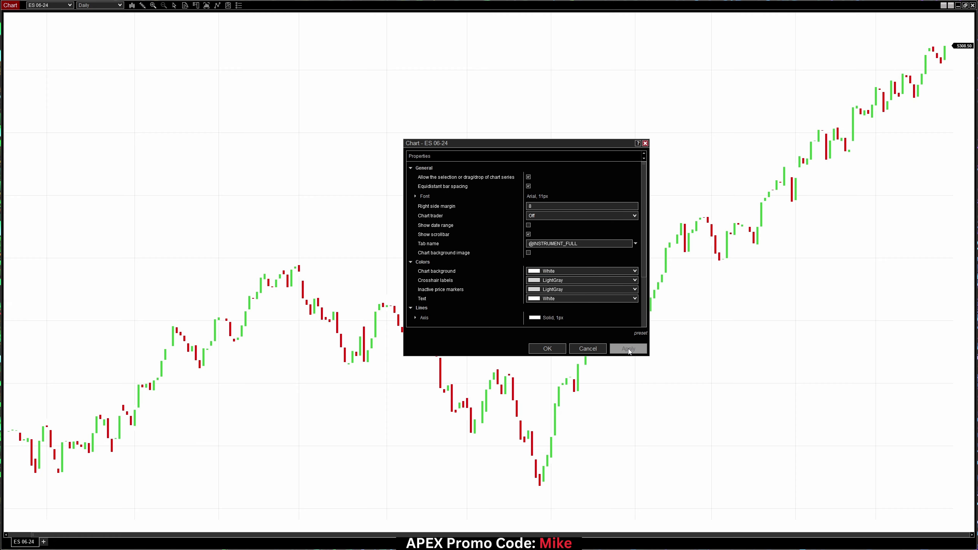
Restore the chart background to Black, set the crosshair labels to DimGray and apply the colors.
left_click(634, 272)
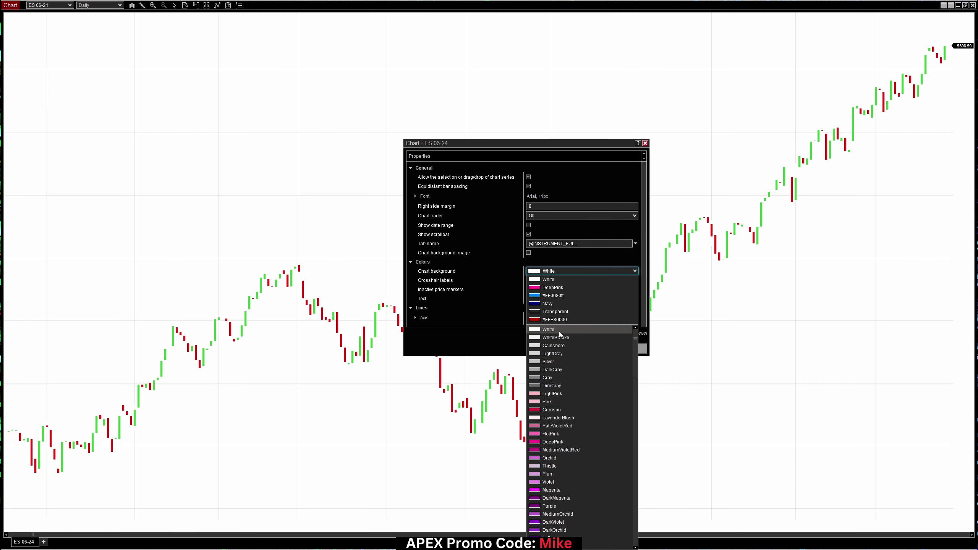
left_click(559, 332)
left_click(627, 348)
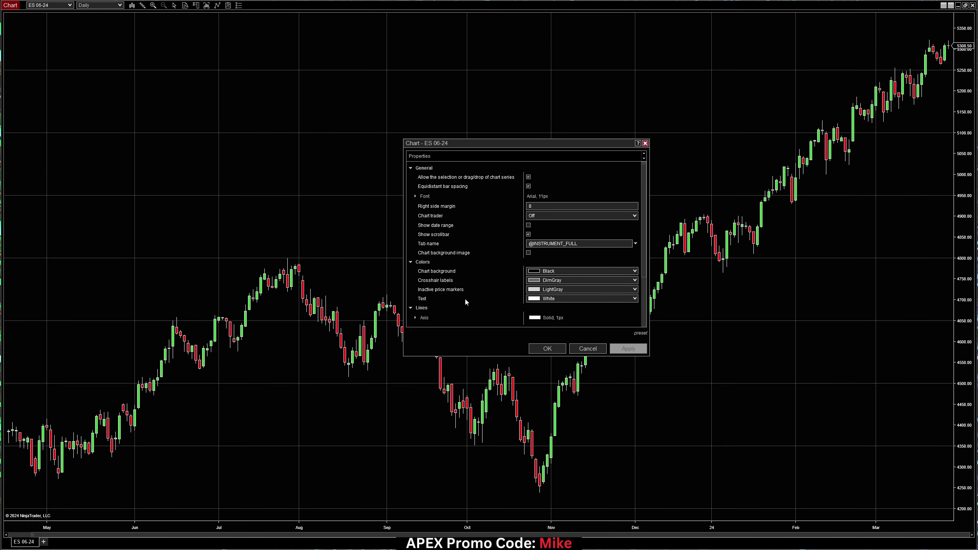
Expand the horizontal and vertical grid line settings in the chart properties.
left_click(410, 308)
scroll(449, 302, "down", 1)
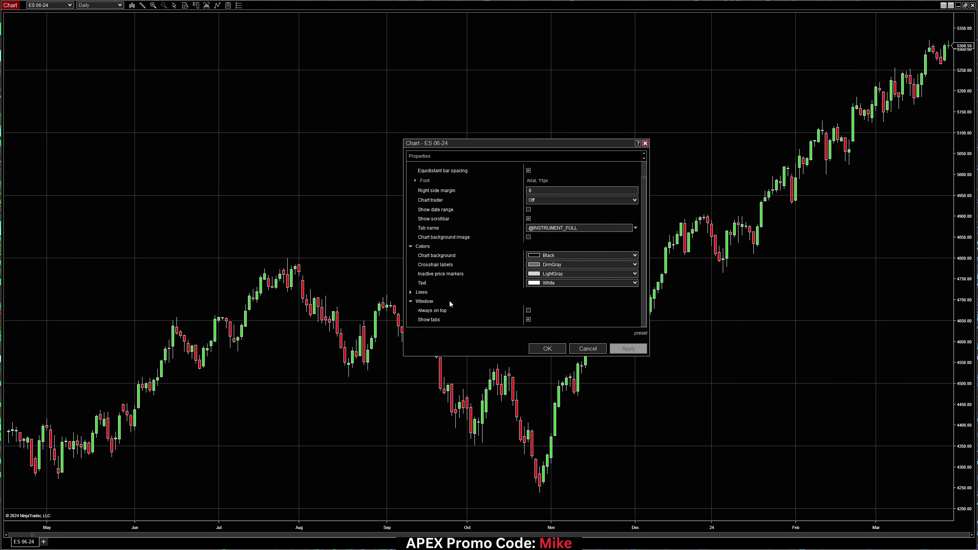
left_click(411, 292)
scroll(474, 281, "down", 2)
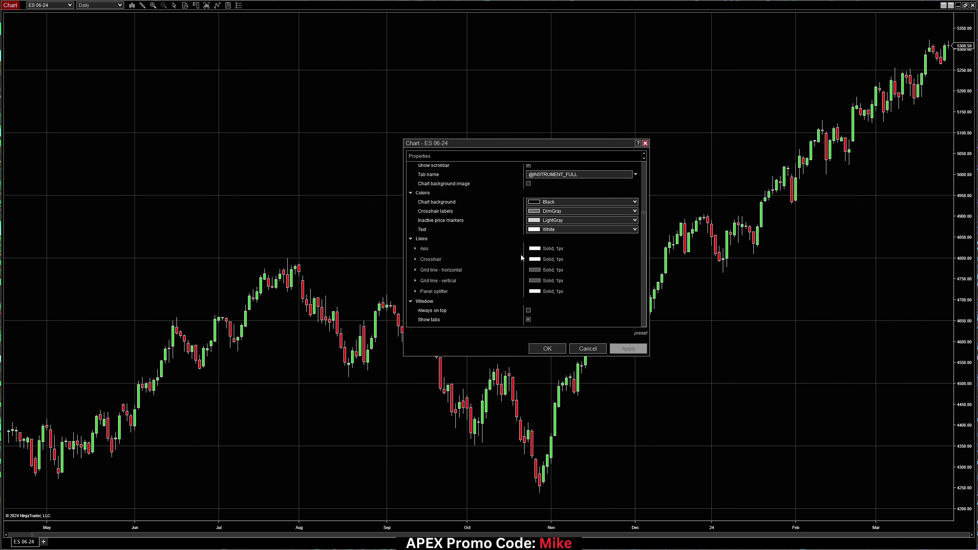
left_click(415, 271)
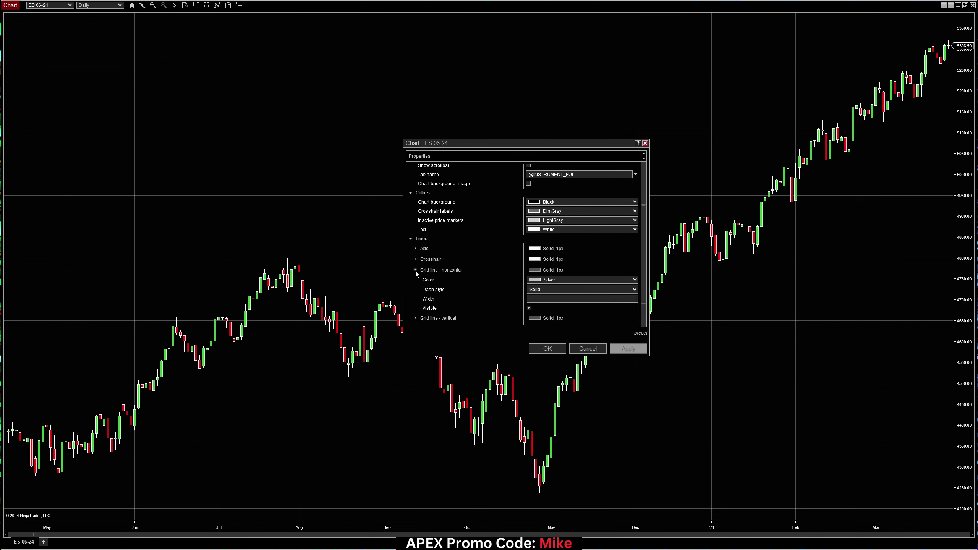
scroll(429, 287, "down", 1)
left_click(415, 281)
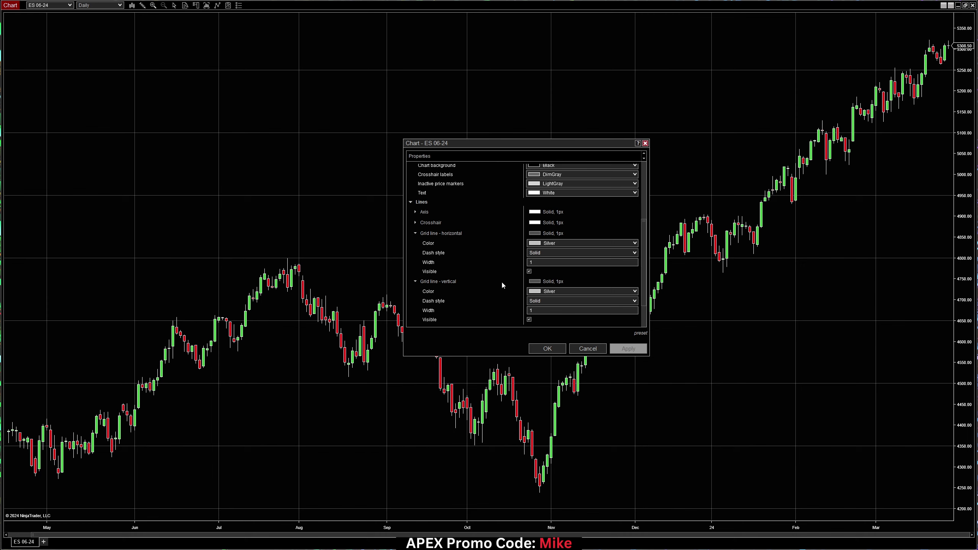
Turn off the visibility of the horizontal and vertical grid lines and apply the change.
left_click(529, 272)
left_click(630, 349)
scroll(497, 306, "down", 1)
left_click(529, 283)
left_click(623, 349)
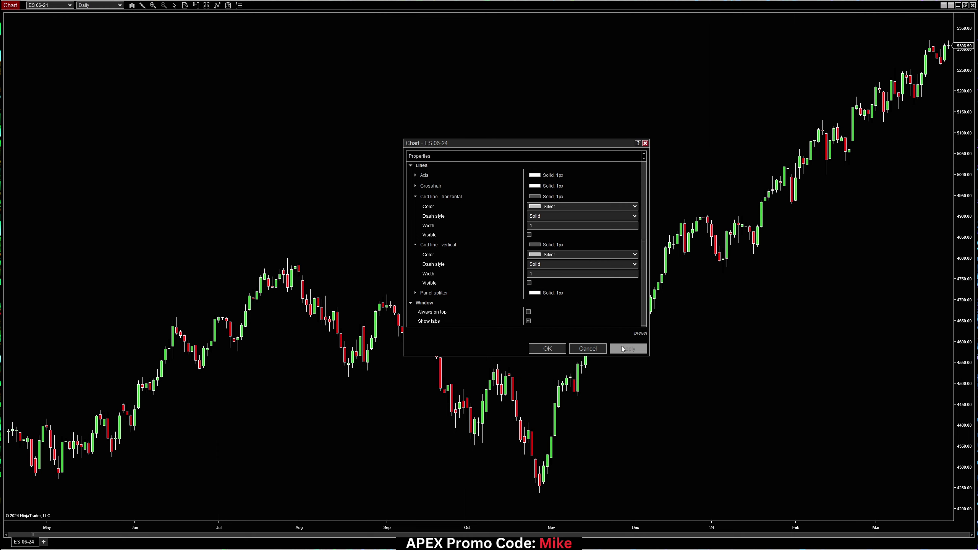
Make the horizontal and vertical grid lines visible again and apply the change.
left_click(529, 282)
left_click(530, 234)
left_click(628, 348)
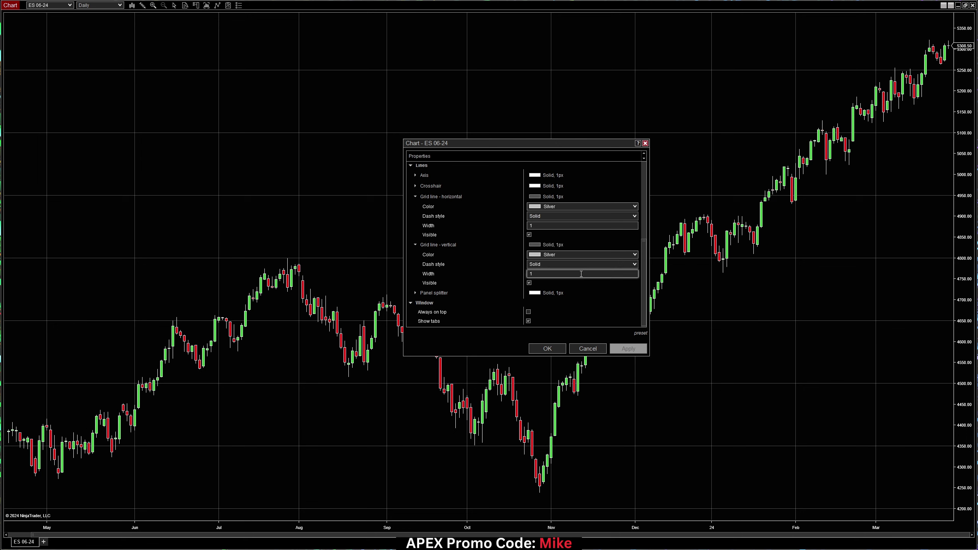
Set the color of the vertical and horizontal grid lines to DimGray and apply it.
left_click(581, 255)
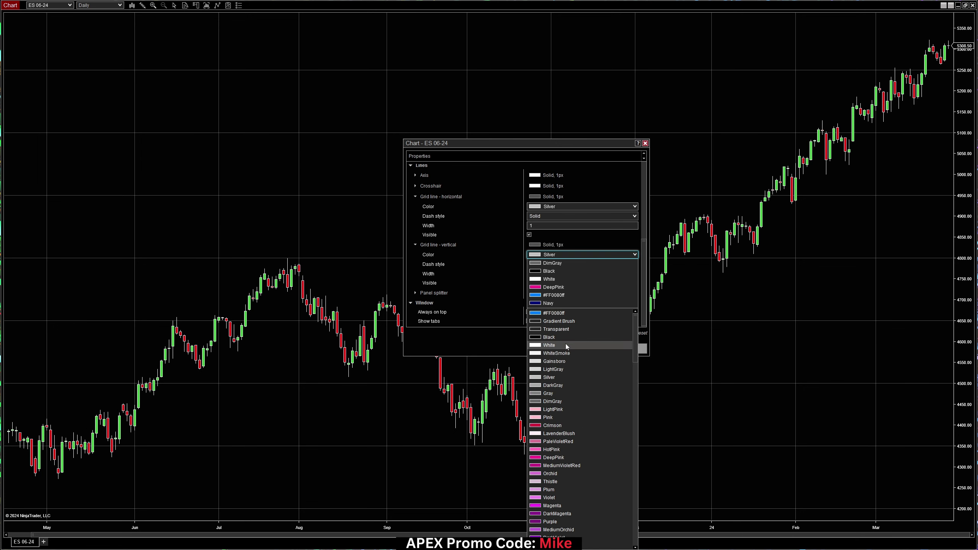
left_click(564, 403)
left_click(628, 348)
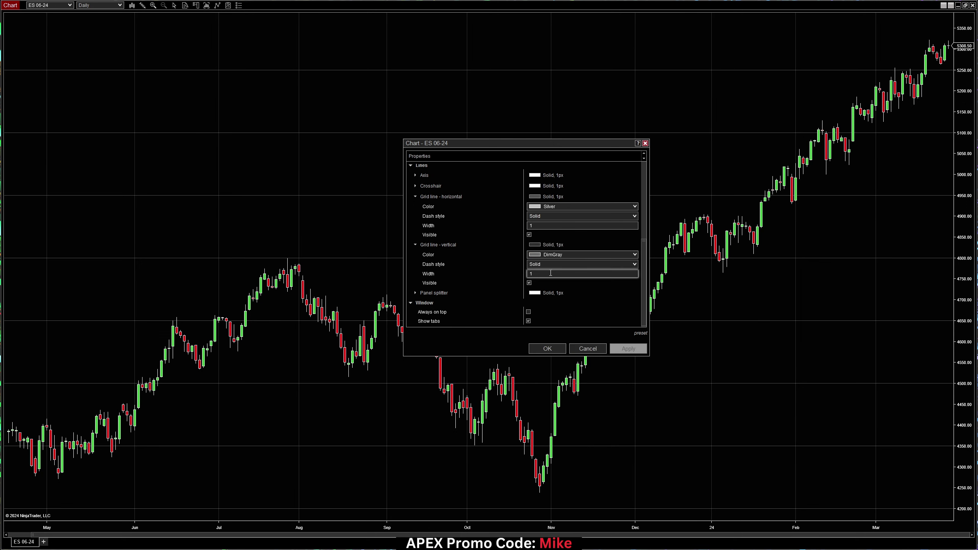
left_click(567, 206)
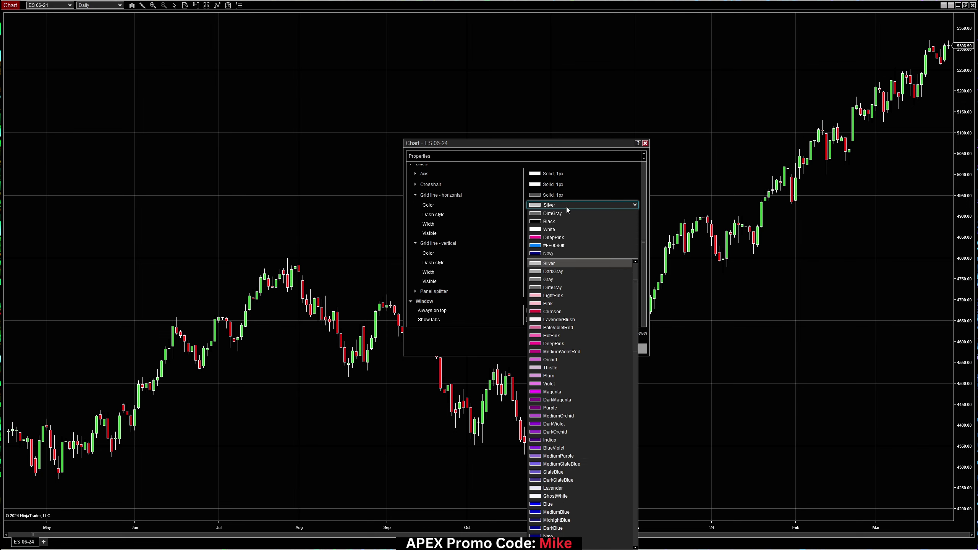
left_click(562, 214)
left_click(634, 349)
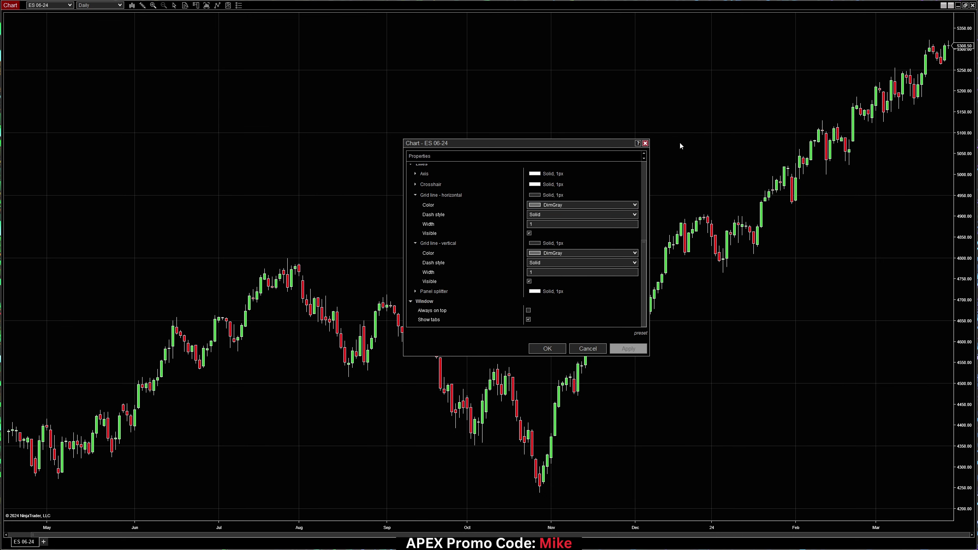
Set the dash style of the vertical and horizontal grid lines to Dash and accept the chart properties.
left_click(633, 264)
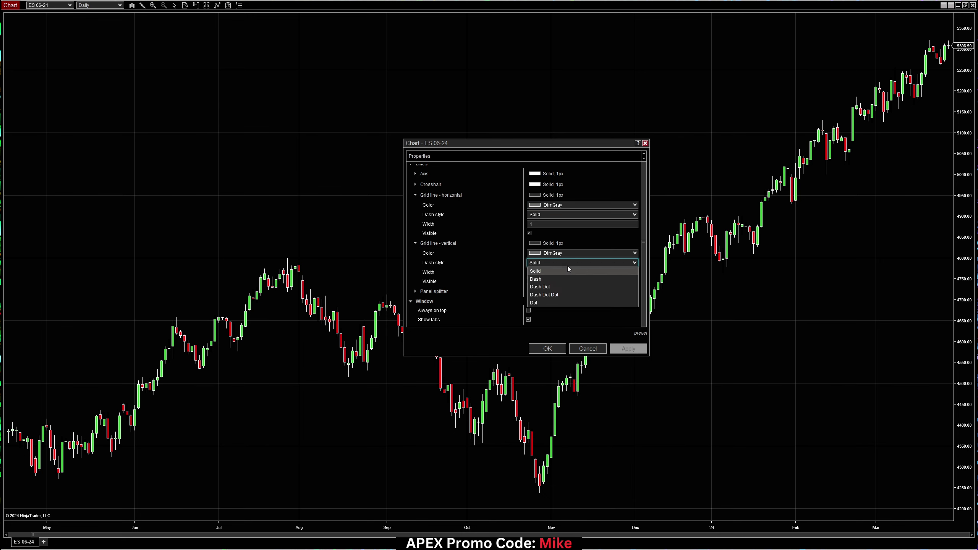
left_click(541, 283)
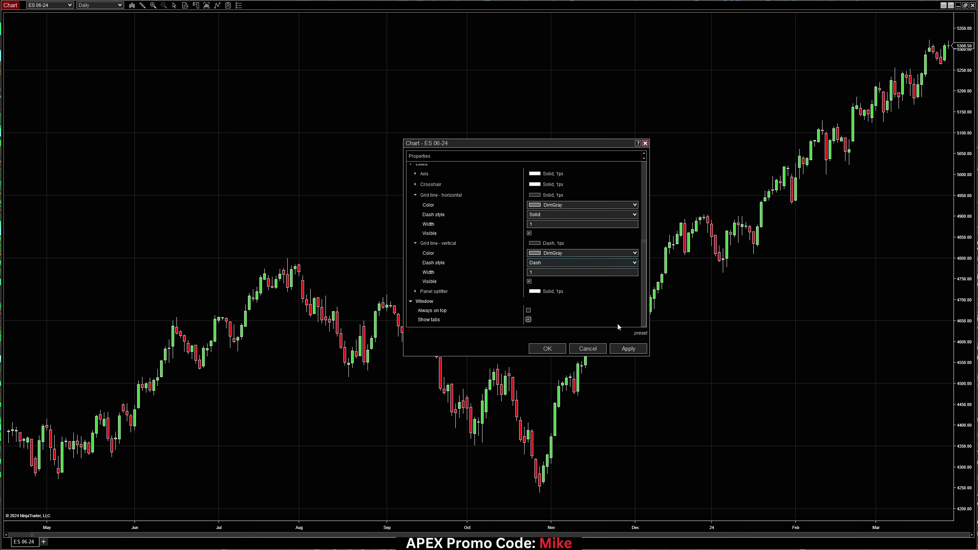
left_click(629, 349)
left_click(549, 216)
left_click(549, 232)
left_click(626, 349)
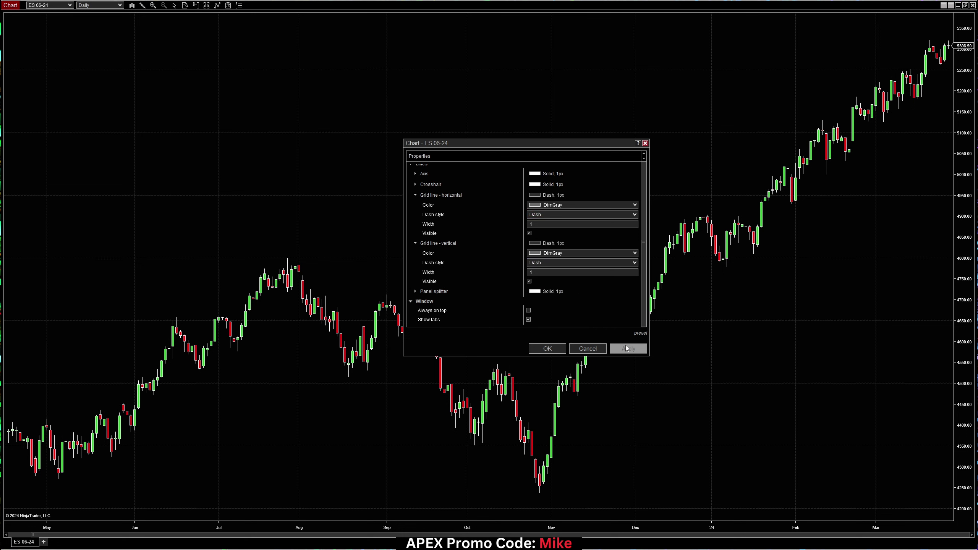
left_click(554, 349)
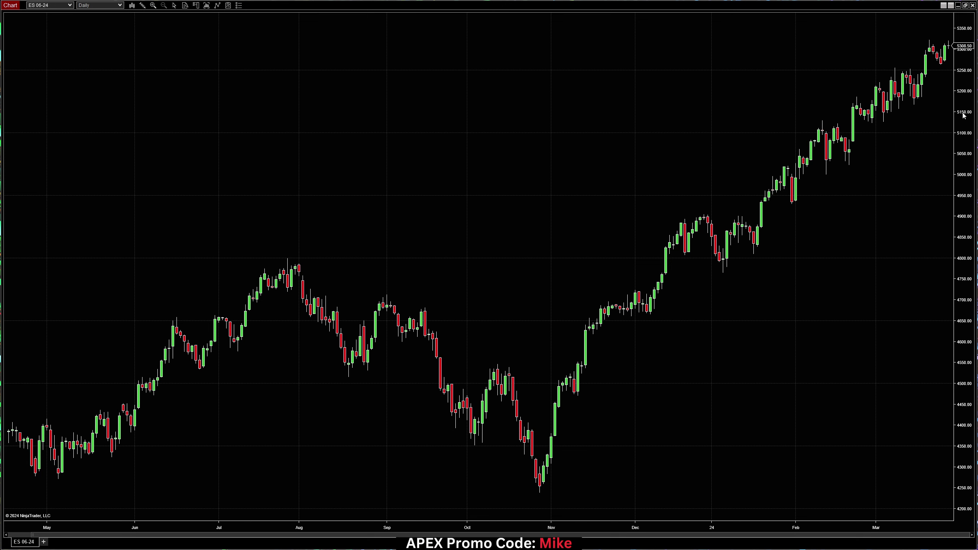
Try a right side margin of 500 in the chart properties, and accept the settings with a smaller margin.
right_click(619, 113)
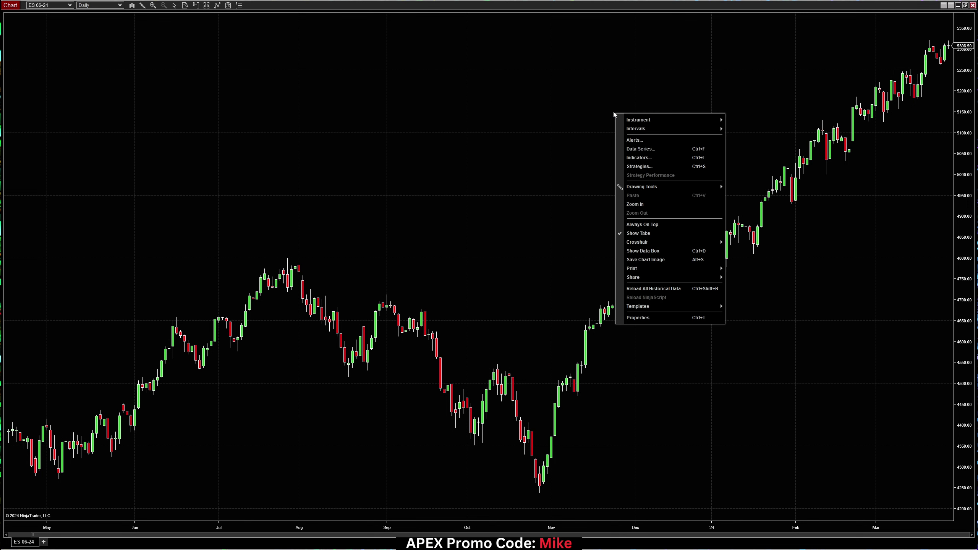
left_click(636, 322)
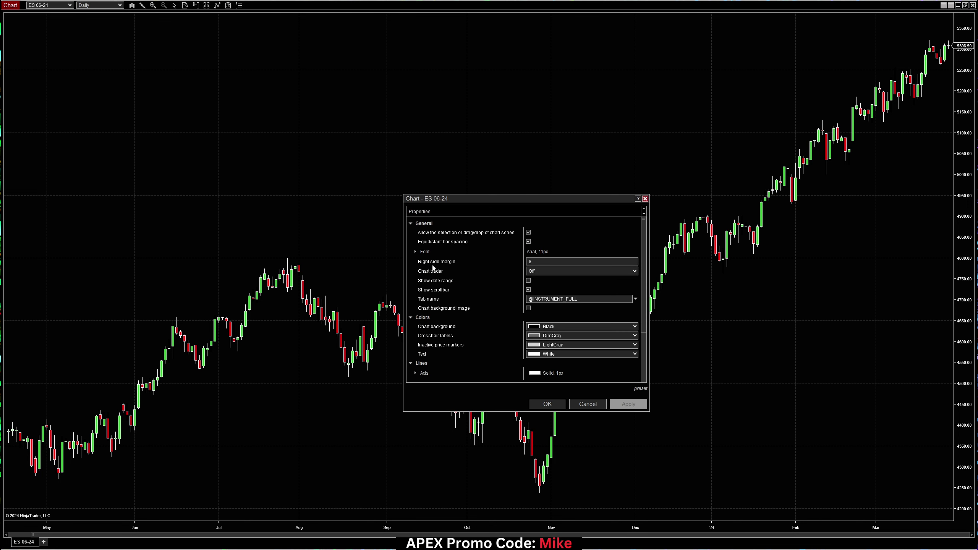
left_click(511, 262)
type("500")
left_click(640, 406)
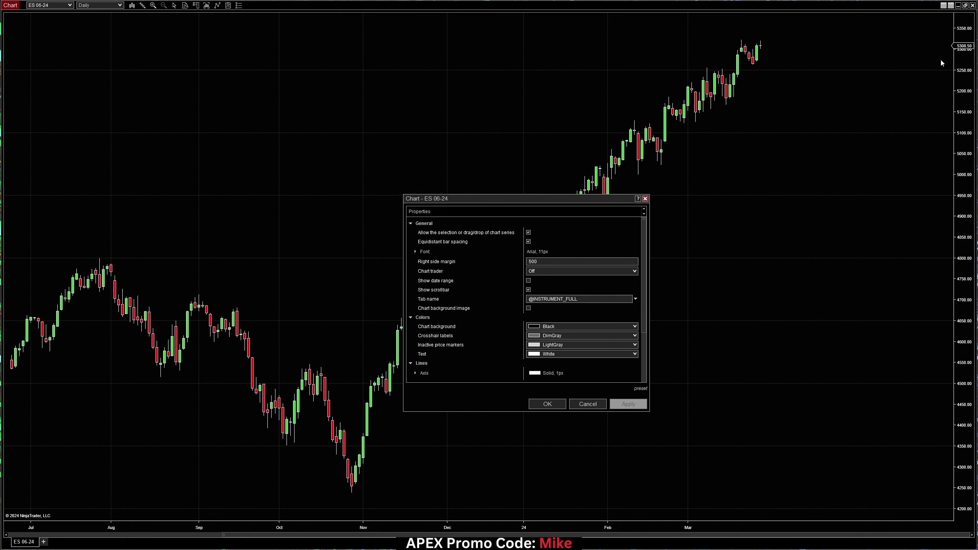
left_click(545, 261)
left_click(547, 404)
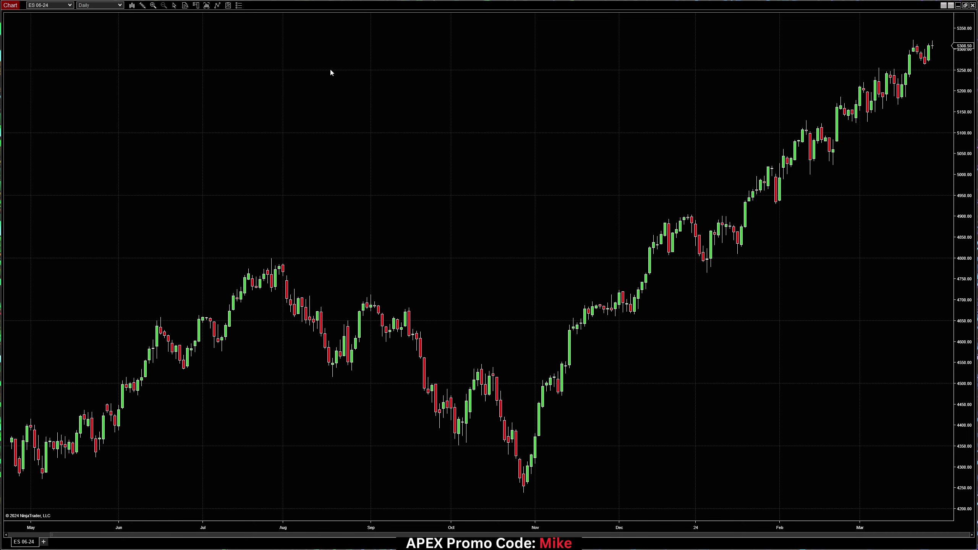
Set the ES 06-24 data series to the Minute type with a value of 1 and accept it.
right_click(404, 61)
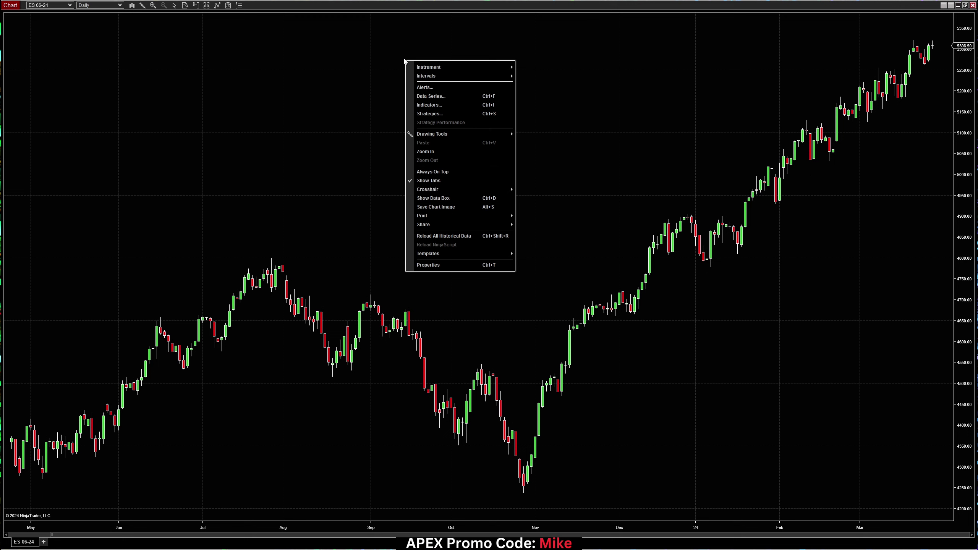
left_click(437, 96)
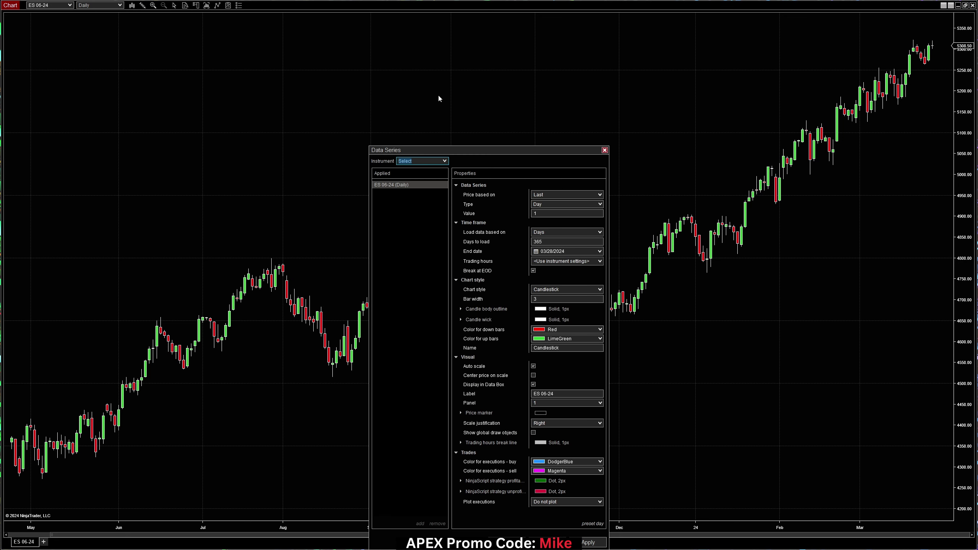
left_click(546, 205)
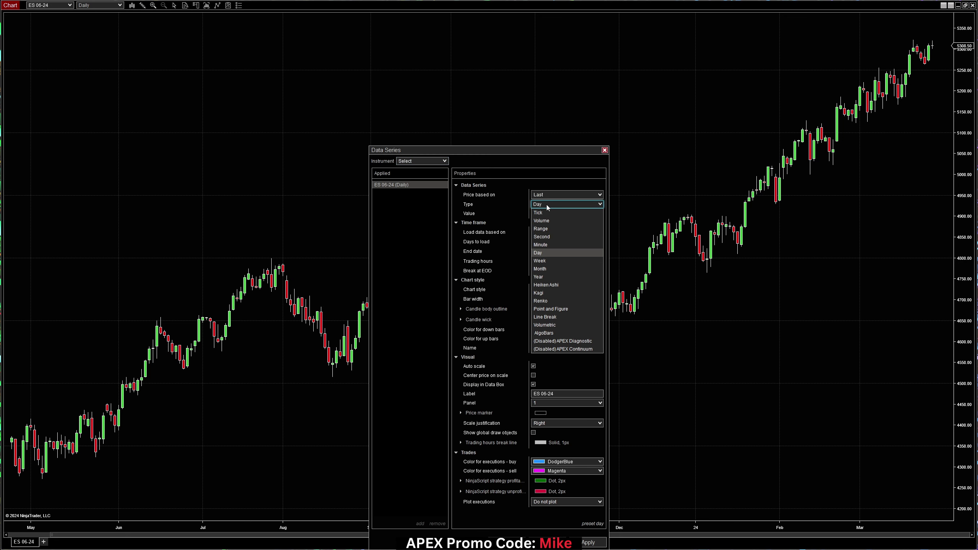
left_click(551, 245)
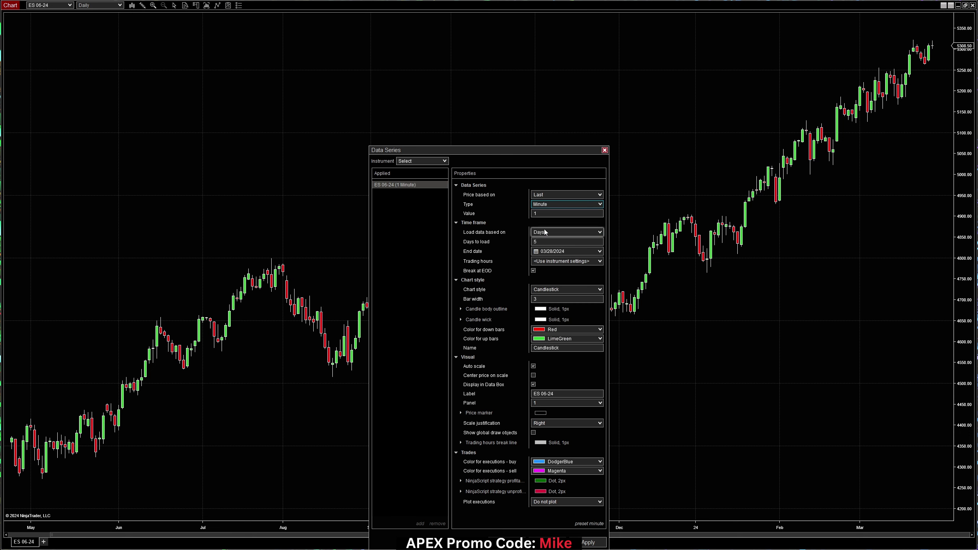
double_click(538, 214)
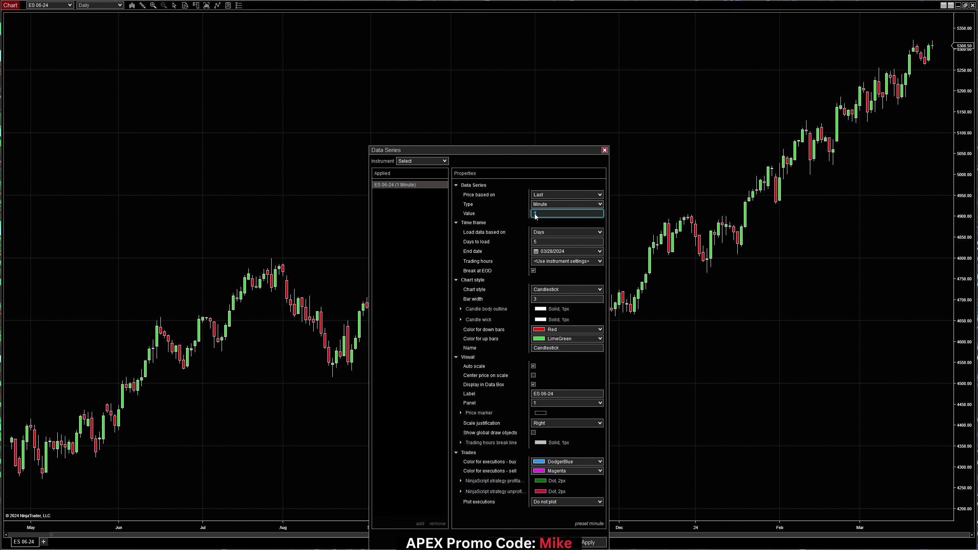
left_click(593, 546)
left_click(555, 542)
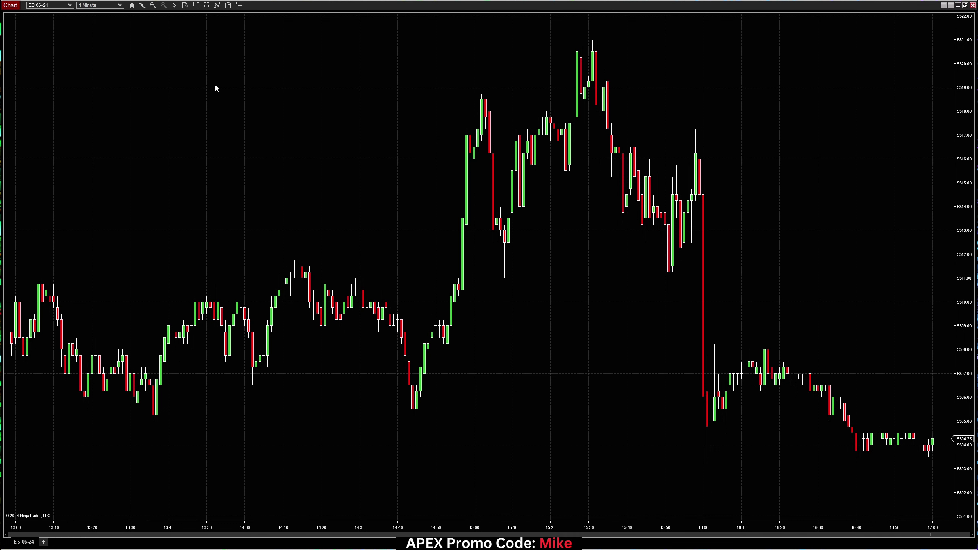
Try the 5 Minute interval on the chart, followed by the 200 Tick interval.
left_click(120, 6)
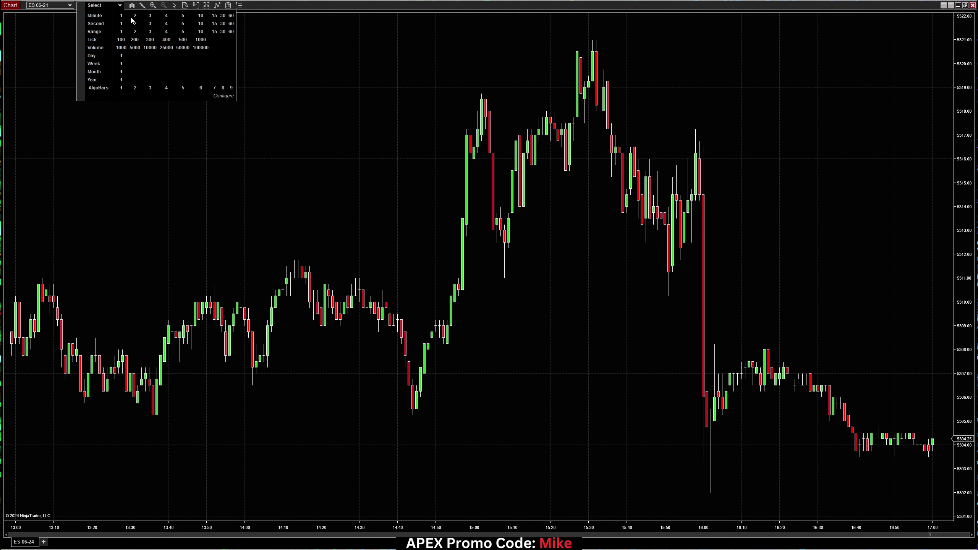
left_click(183, 15)
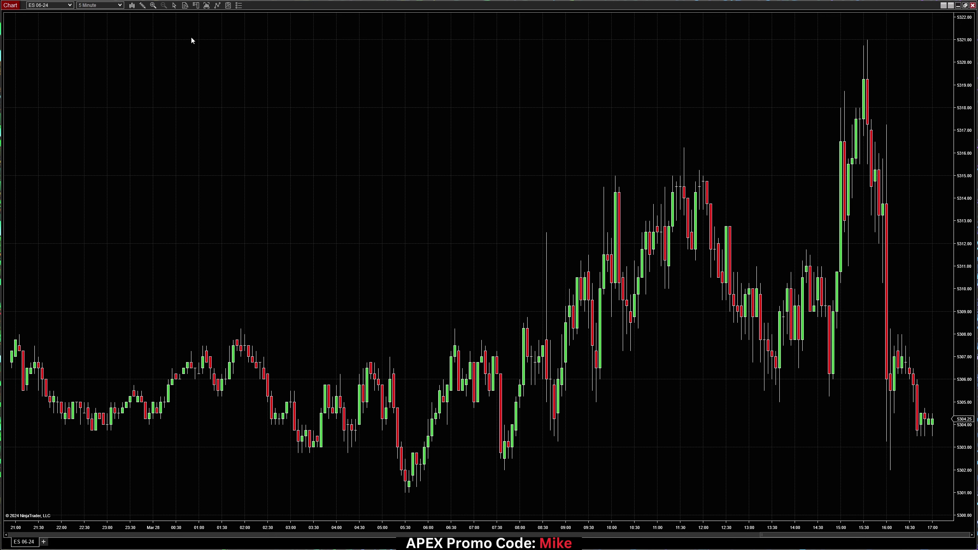
left_click(120, 5)
left_click(120, 6)
left_click(120, 5)
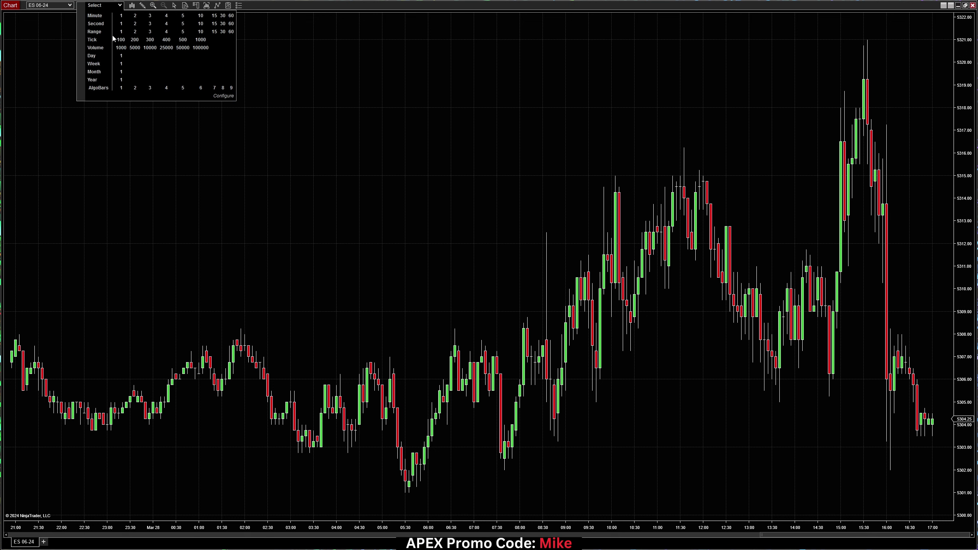
left_click(135, 40)
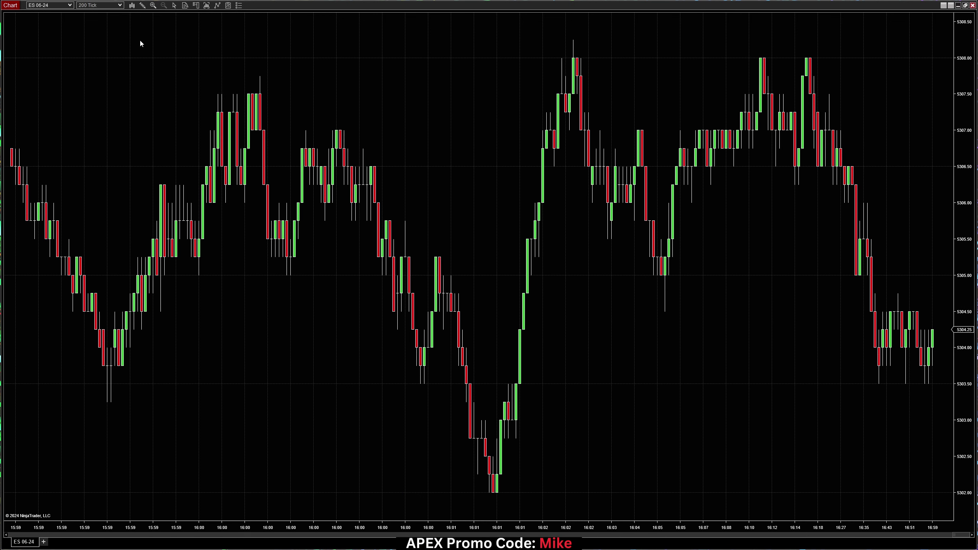
Switch the chart's interval to 4 Range.
left_click(119, 5)
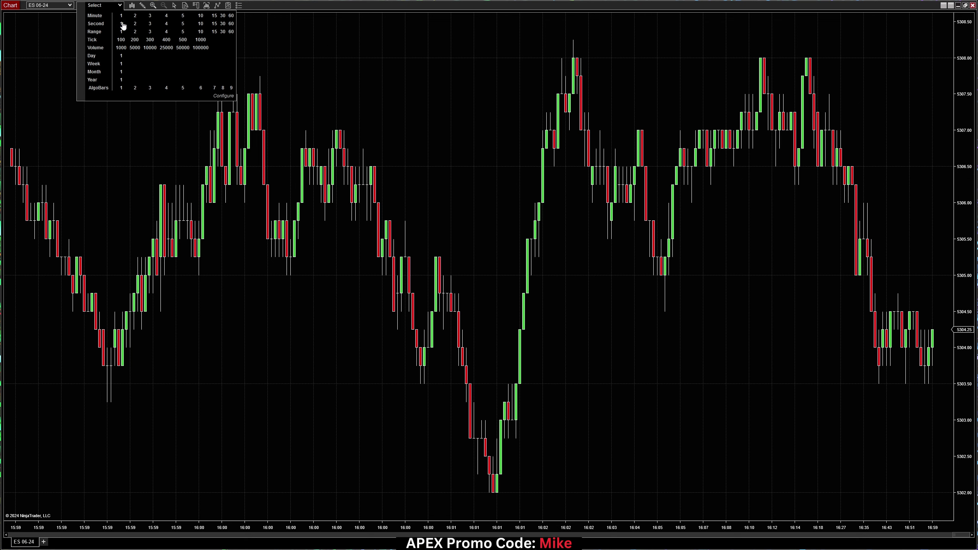
left_click(167, 32)
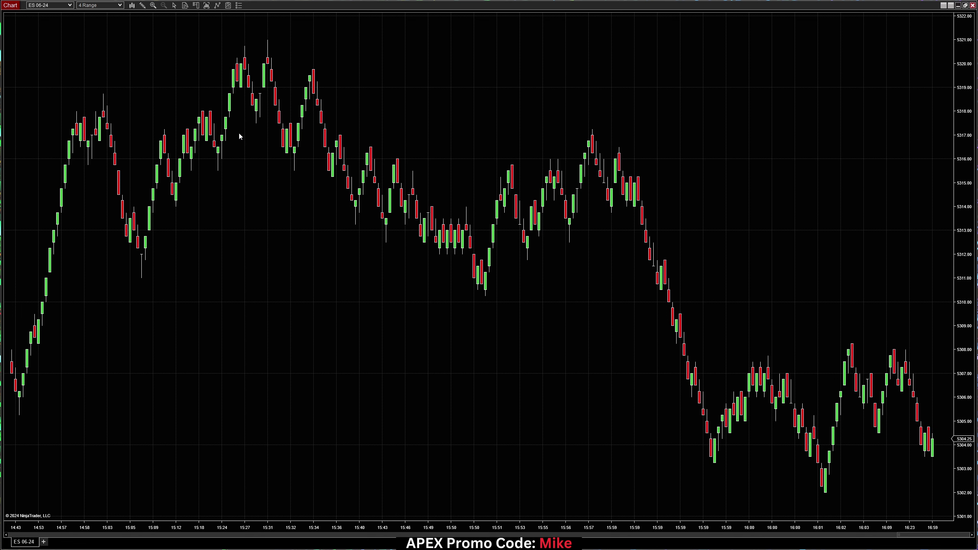
Add a value of 6 to the Minute entry in the chart's interval configuration.
left_click(120, 6)
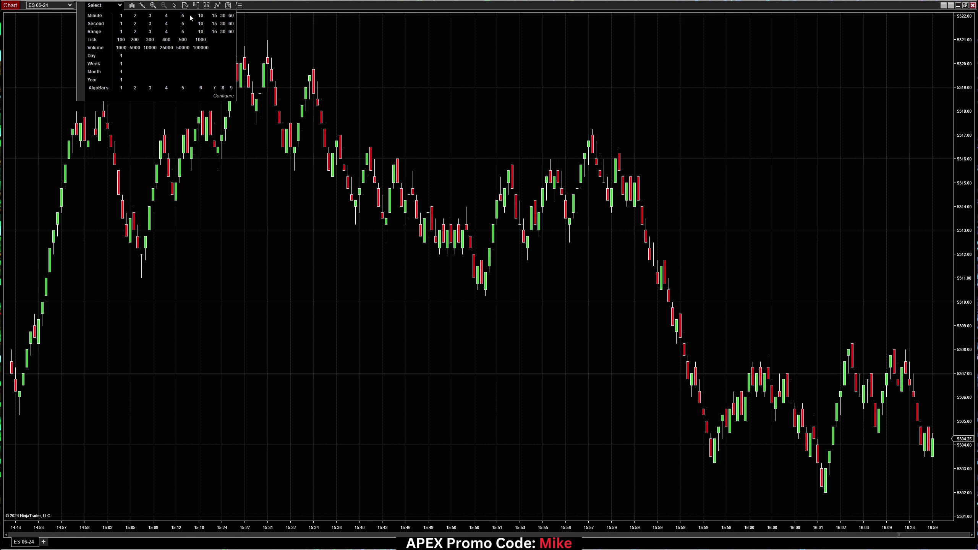
left_click(223, 97)
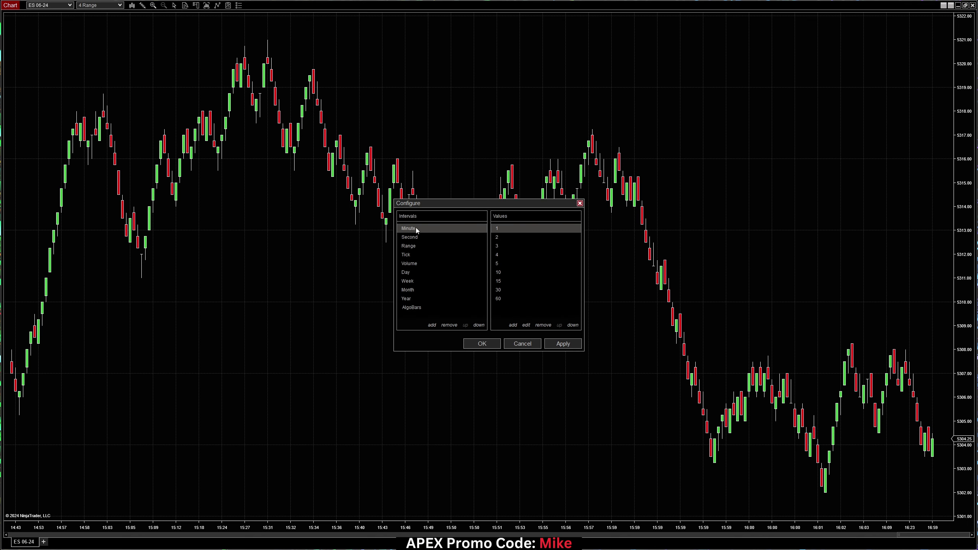
left_click(514, 325)
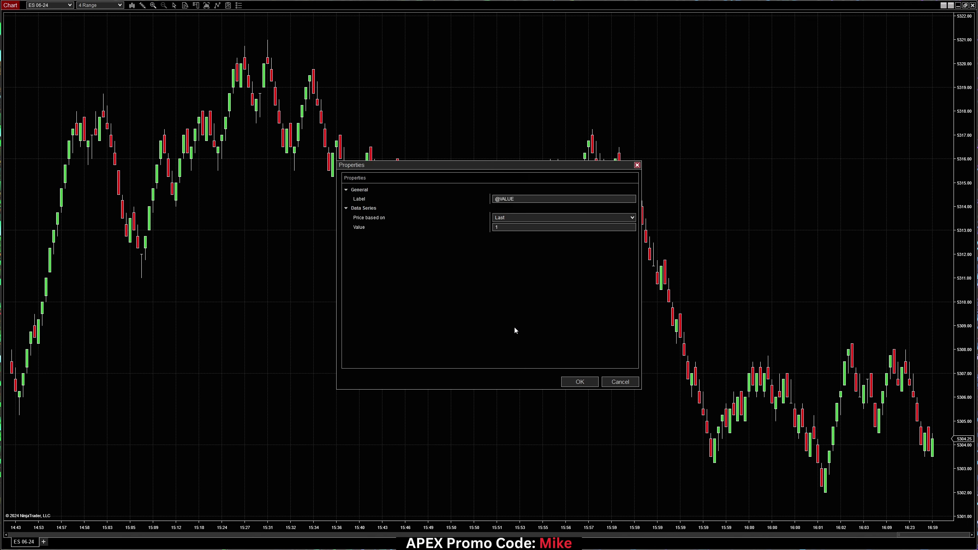
left_click(509, 229)
left_click(578, 382)
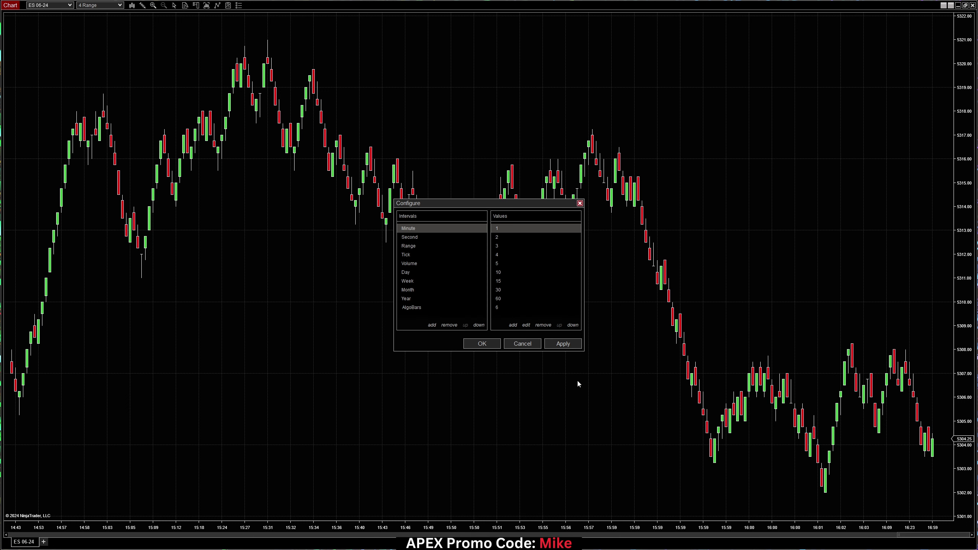
Move the 6-minute value up in the interval values so it sits between 5 and 10.
left_click(500, 308)
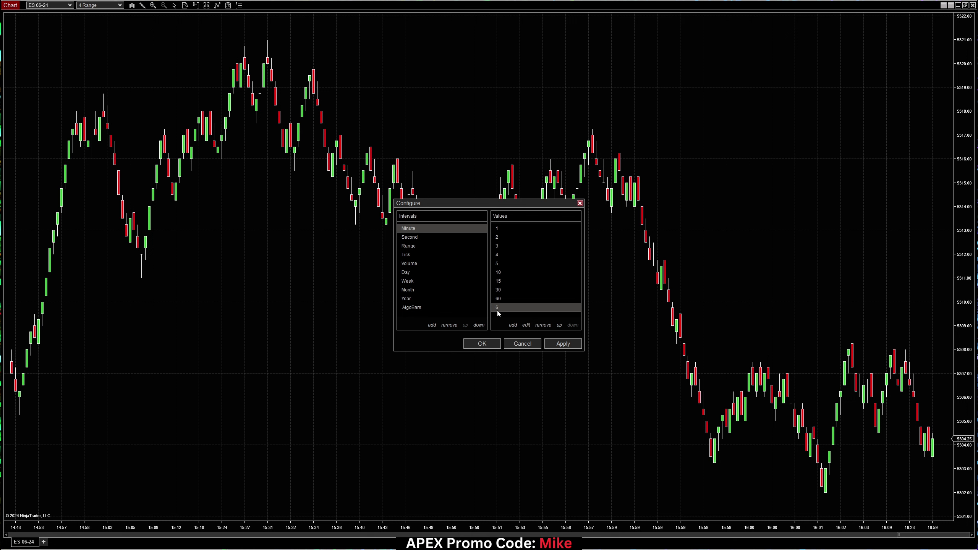
left_click(559, 325)
left_click(558, 325)
left_click(558, 325)
left_click(559, 325)
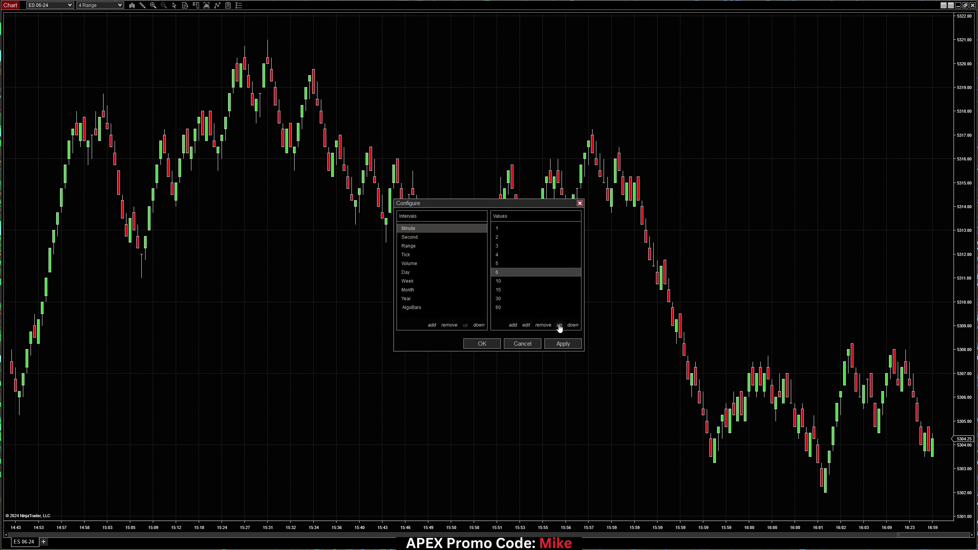
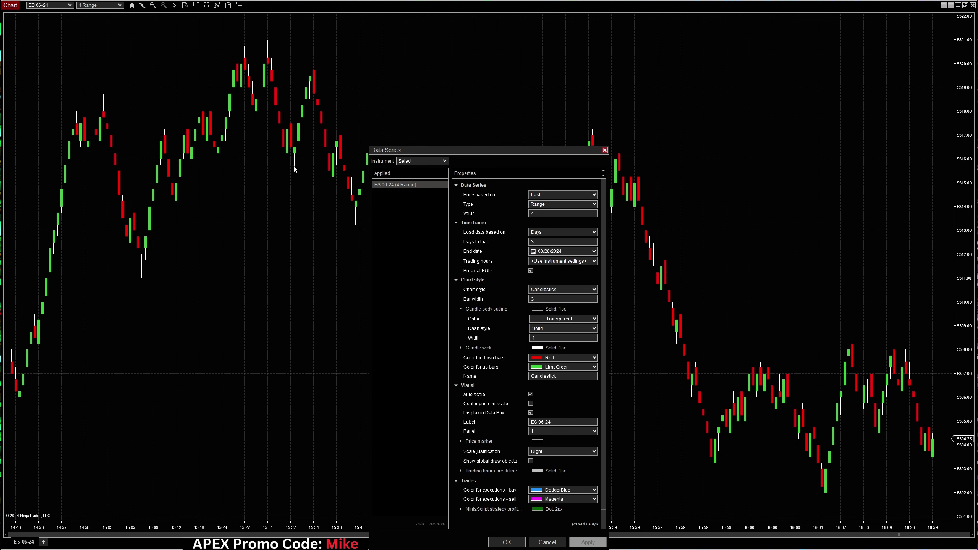
Set the candle wick color to DimGray in the data series settings and apply it.
left_click(461, 348)
left_click(592, 358)
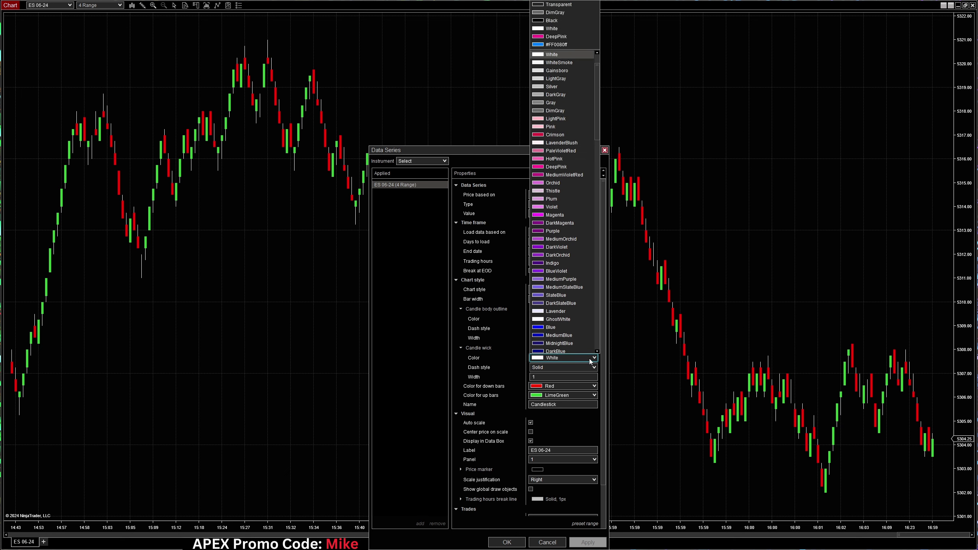
scroll(546, 109, "up", 4)
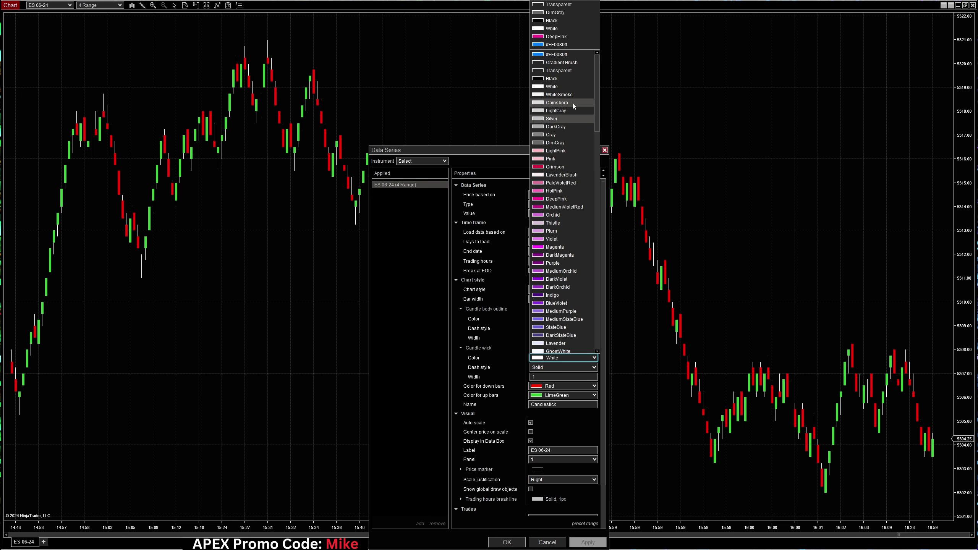
left_click(559, 142)
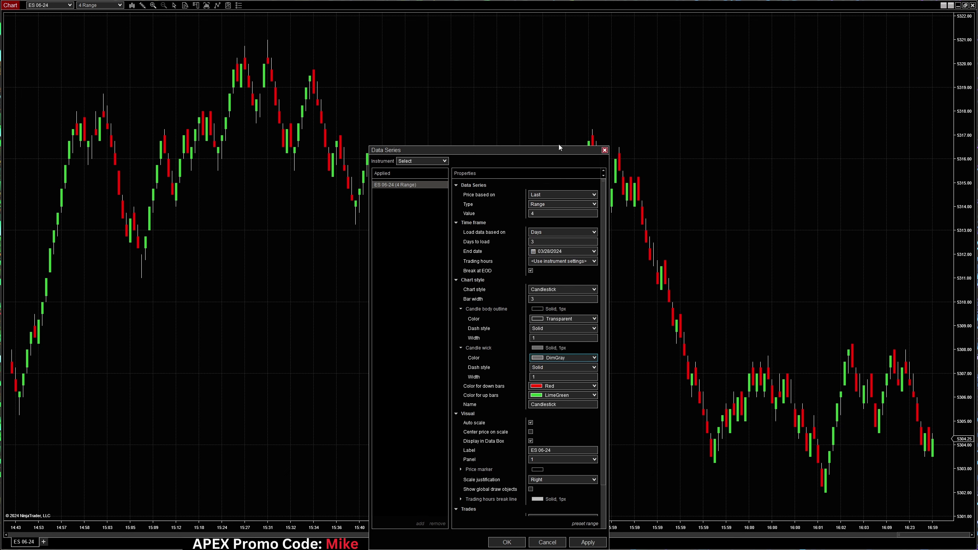
left_click(588, 543)
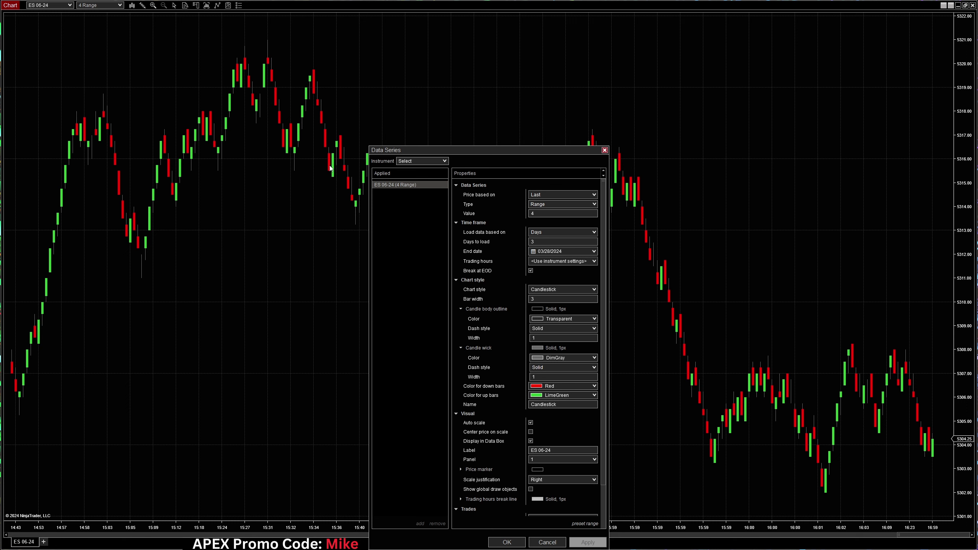
Try a candle wick width of 6 in the data series settings and apply it.
left_click(526, 378)
type("6")
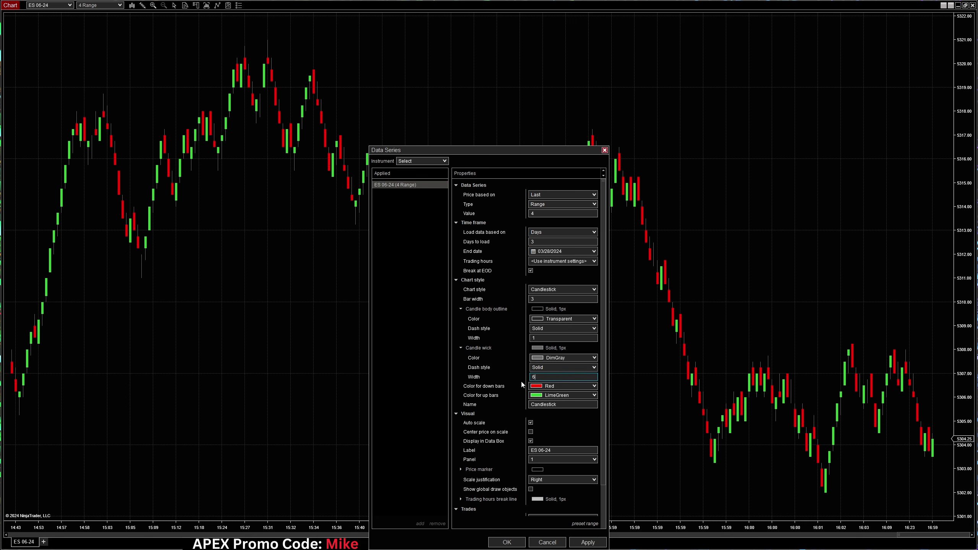
left_click(587, 542)
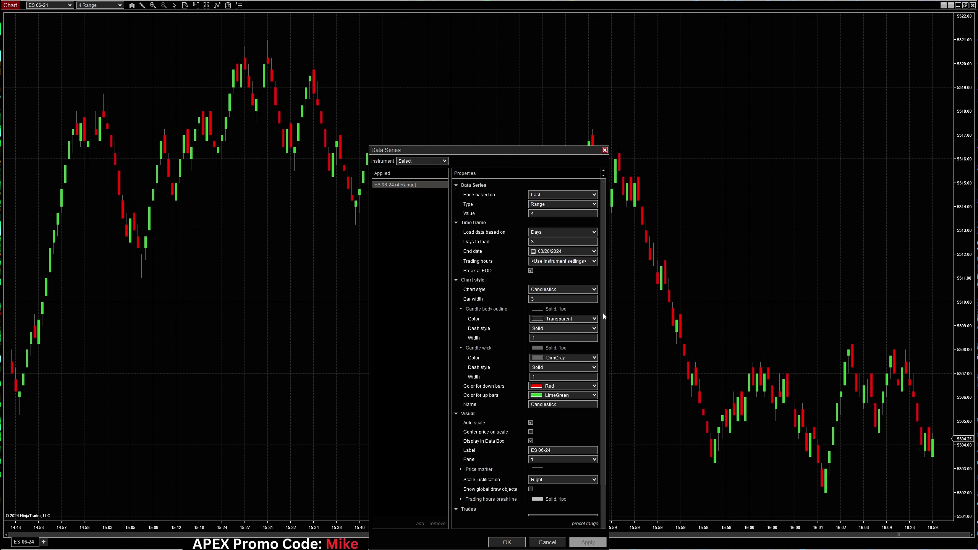
Try a bar width of 15 for the candlesticks and apply it.
left_click(518, 300)
type("15")
left_click(588, 542)
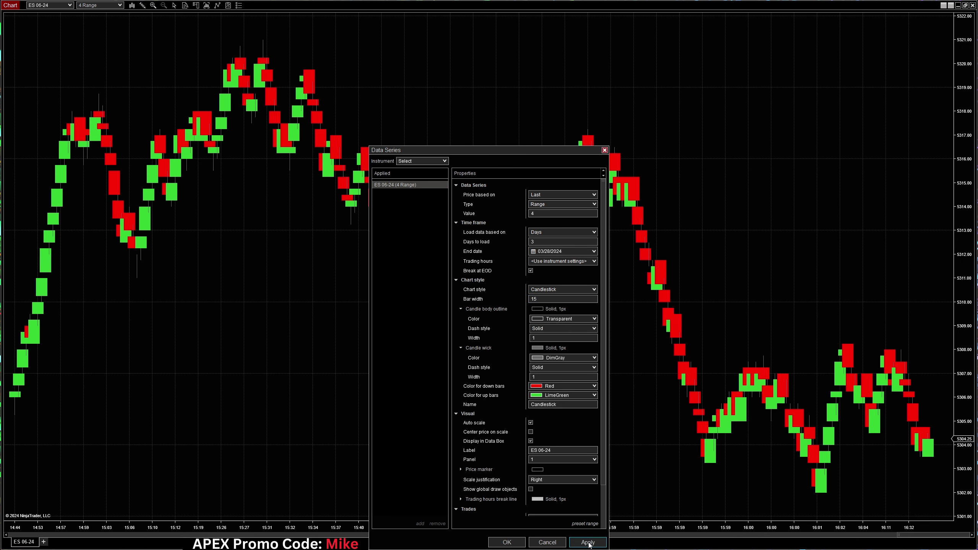
Set the candlestick bar width to 6 and apply it.
left_click(526, 300)
type("6")
left_click(587, 542)
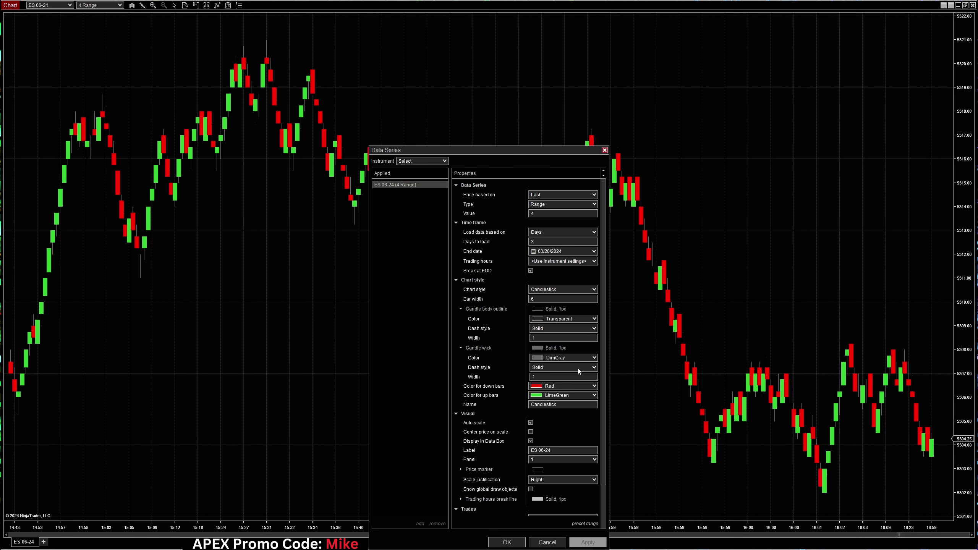
left_click(534, 301)
Set the color for up bars to the blue #FF0080FF and apply it.
left_click(594, 395)
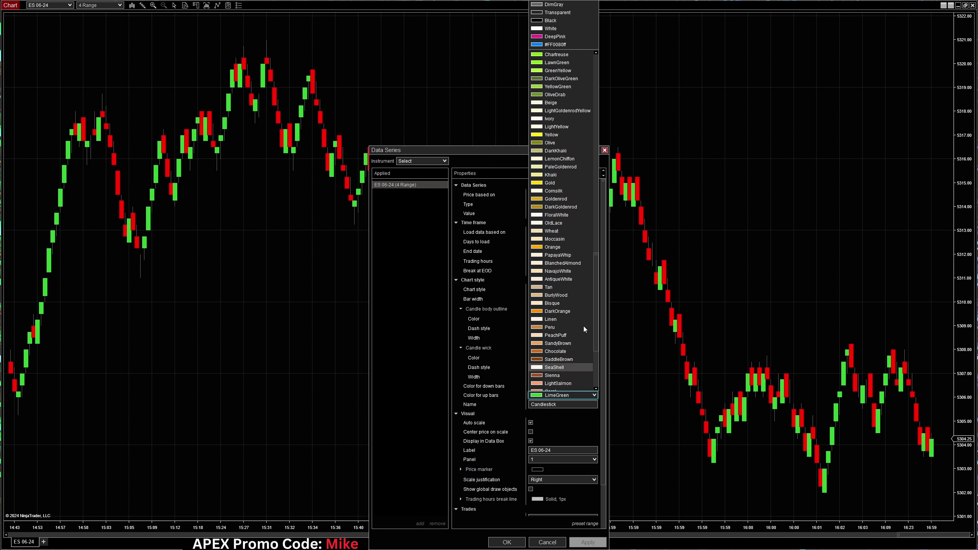
left_click(555, 45)
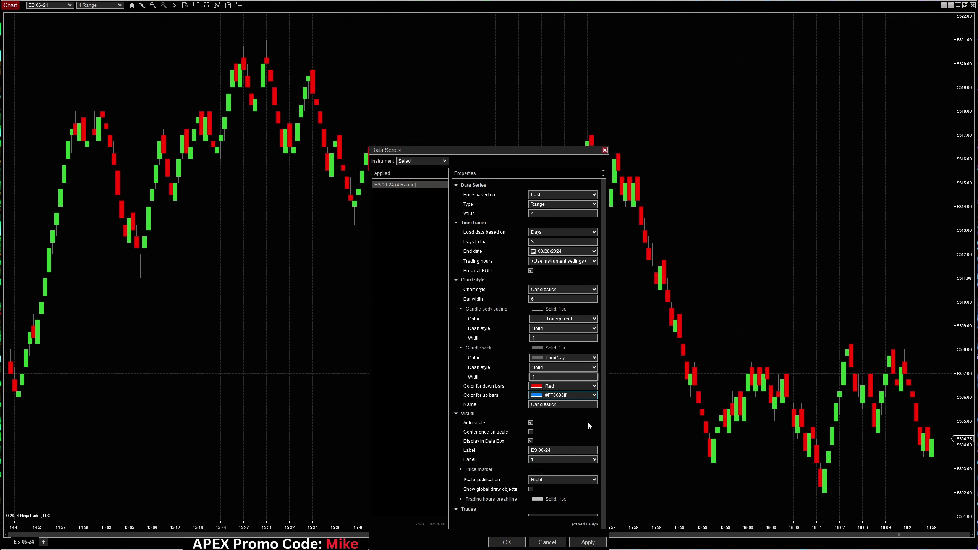
left_click(587, 542)
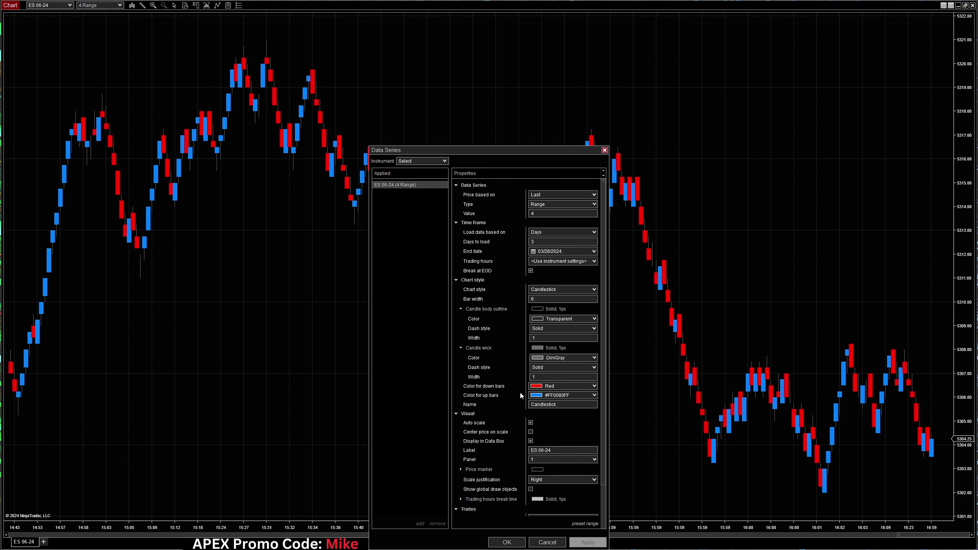
Set the color for down bars to White, apply it and accept the data series settings.
left_click(595, 387)
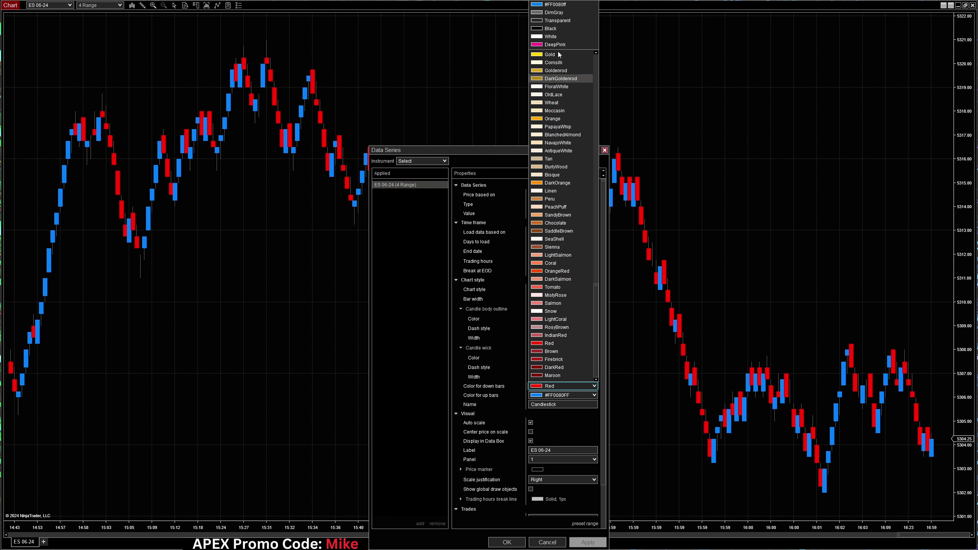
left_click(561, 37)
left_click(599, 543)
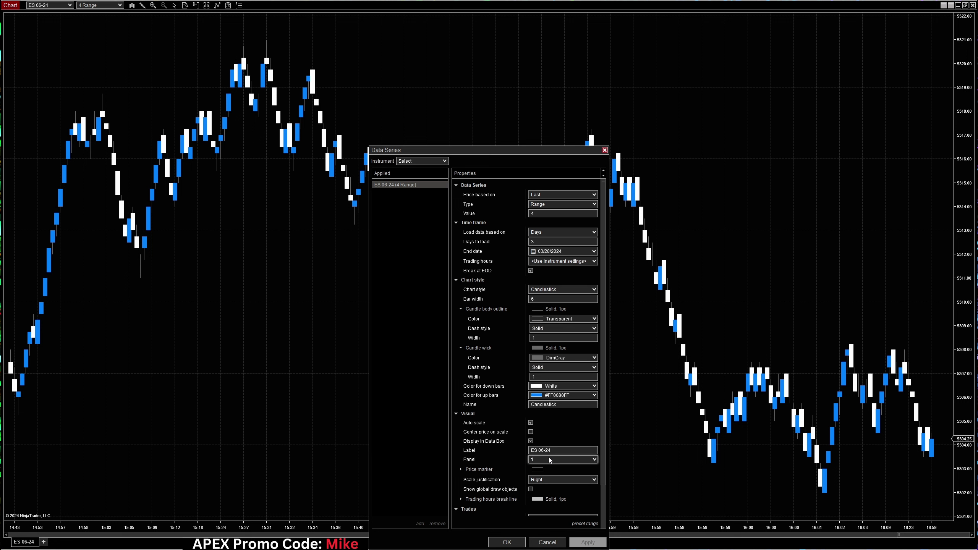
left_click(507, 543)
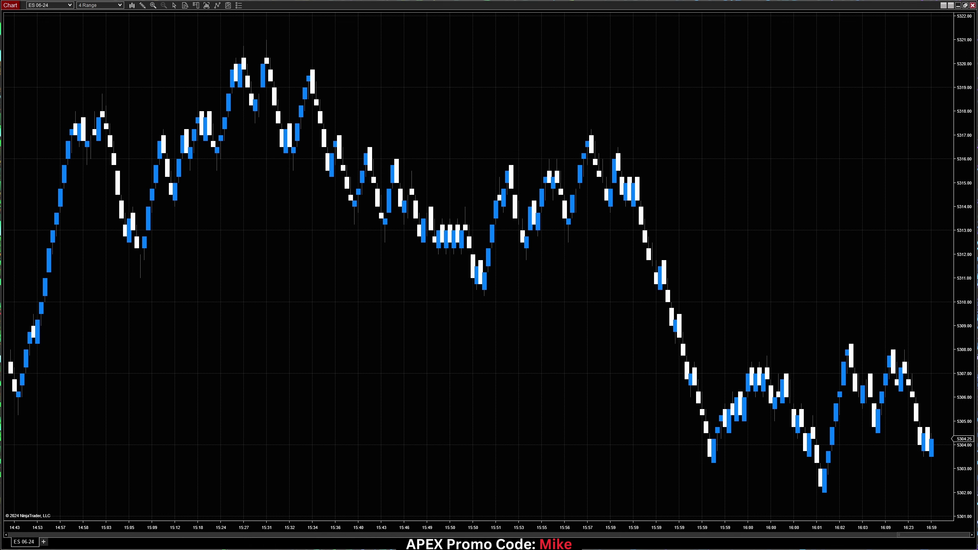
Add the Bollinger indicator to the ES 06-24 chart with its default parameters and apply it.
right_click(440, 112)
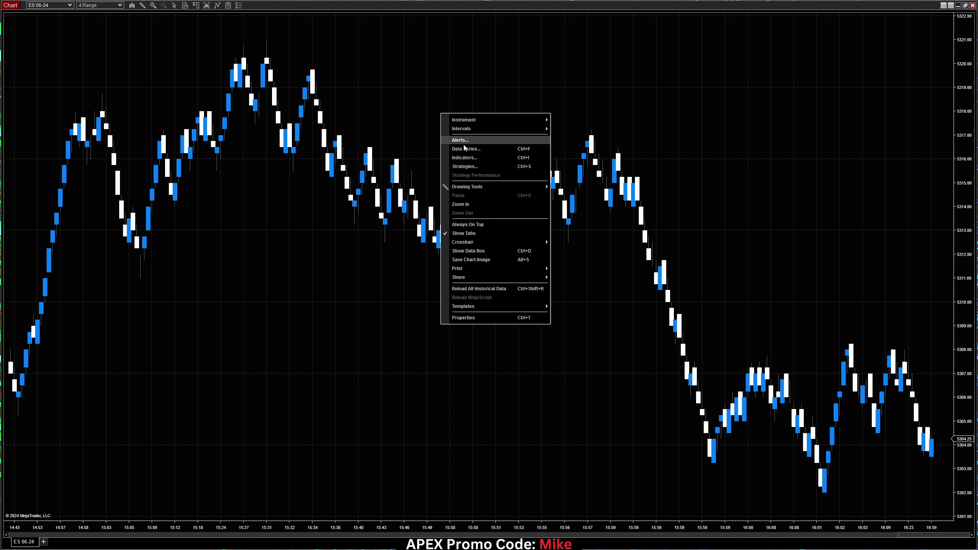
left_click(465, 158)
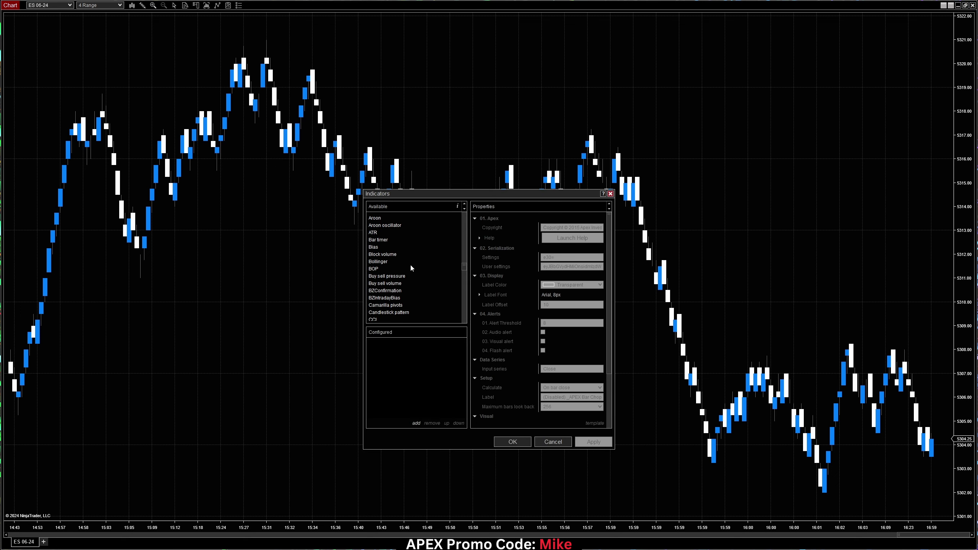
double_click(383, 263)
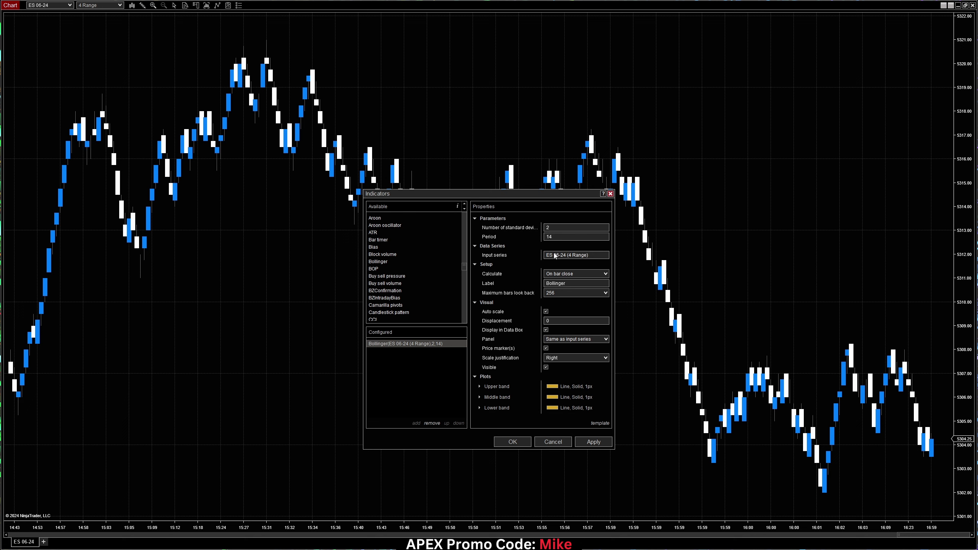
left_click(601, 446)
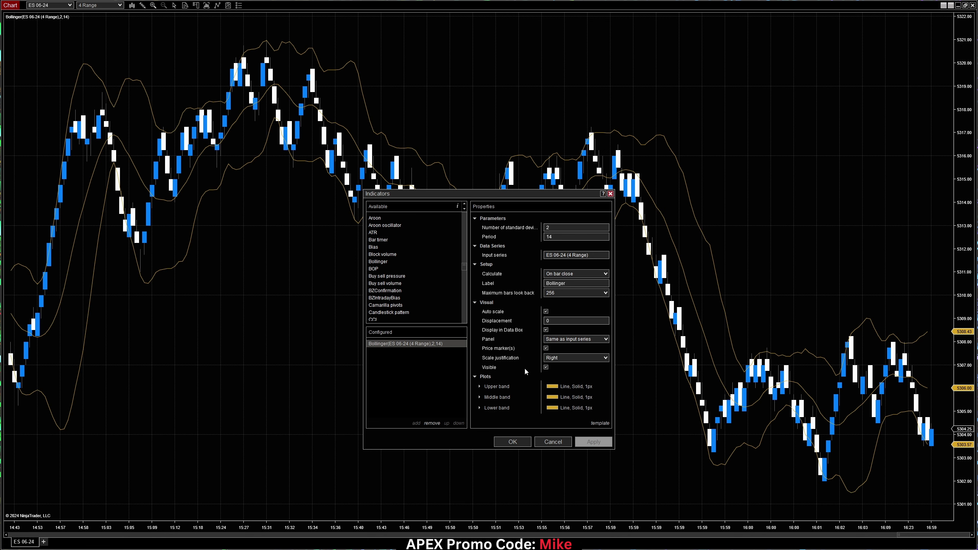
Set the color of the Bollinger upper band to White and apply it.
left_click(479, 387)
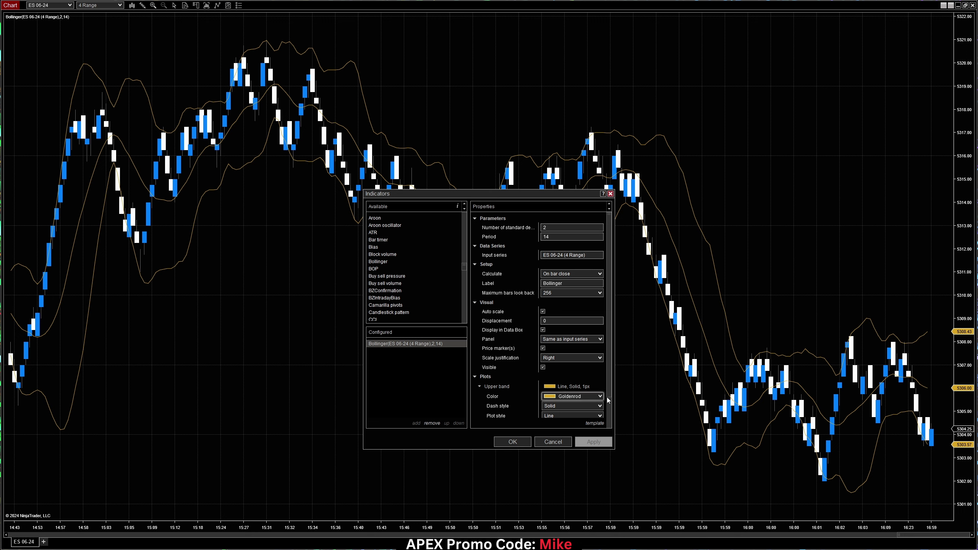
scroll(604, 401, "down", 2)
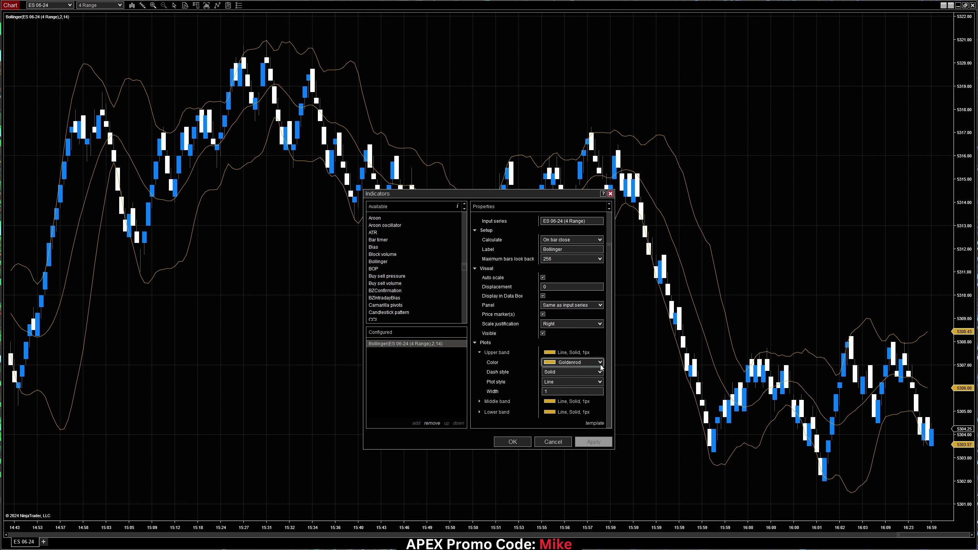
left_click(578, 363)
left_click(562, 4)
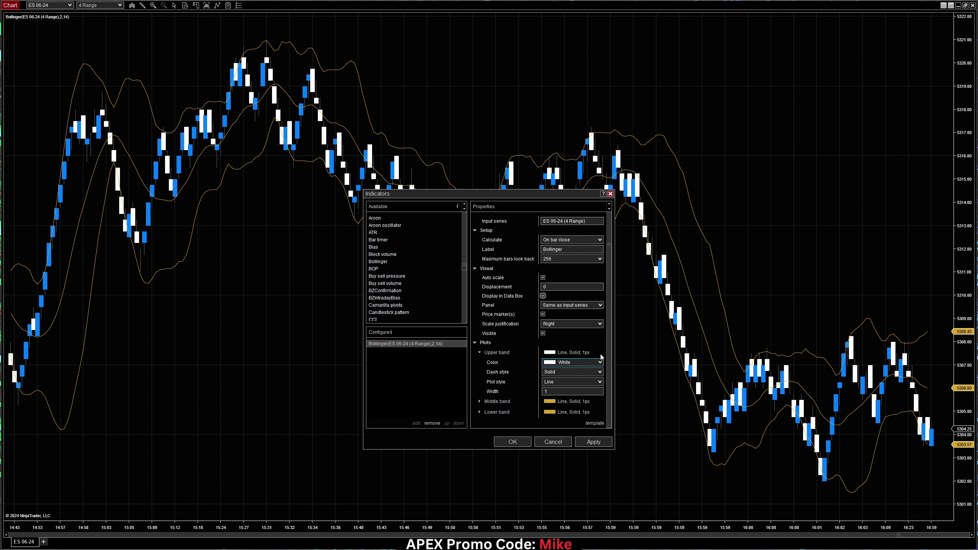
left_click(591, 441)
Set the Bollinger upper band's line width to 5, apply it and close the indicator settings.
left_click(554, 392)
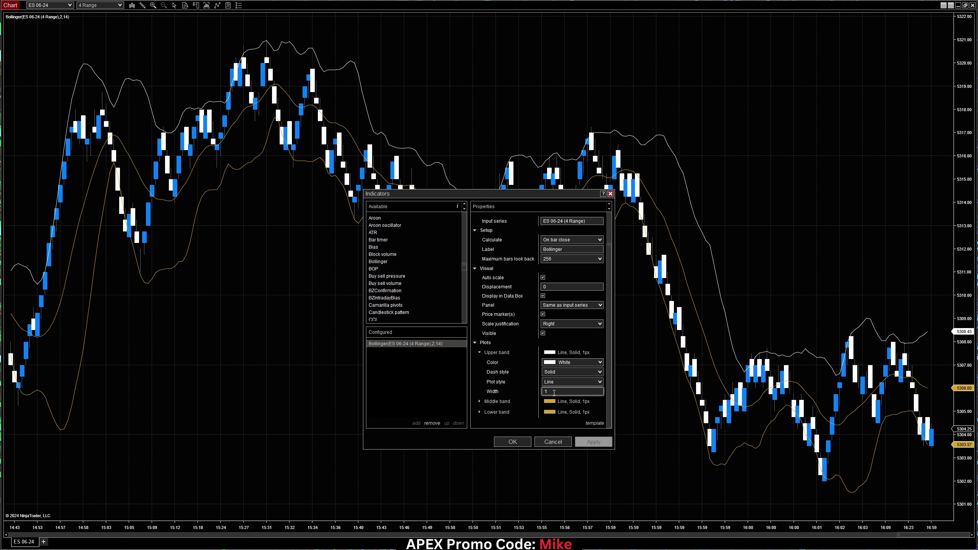
type("5")
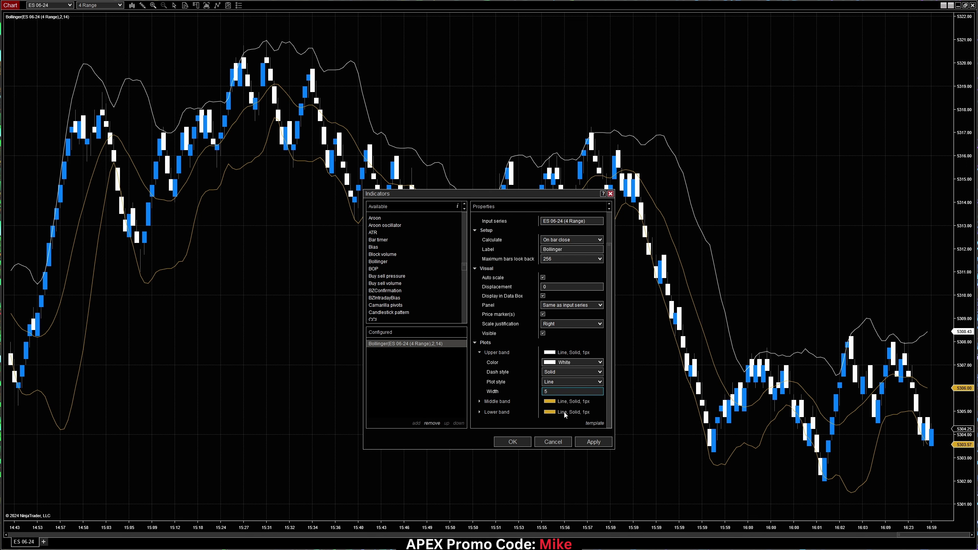
left_click(593, 442)
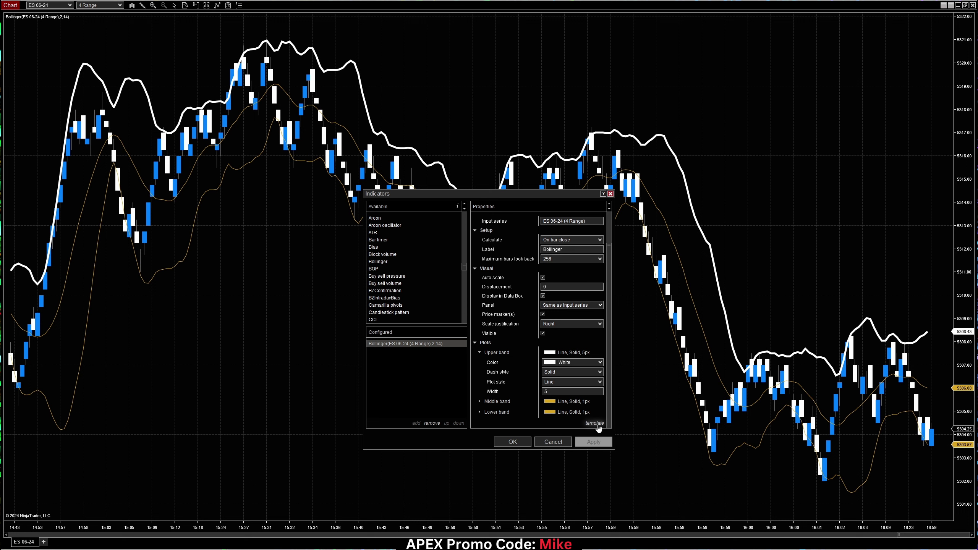
left_click(543, 443)
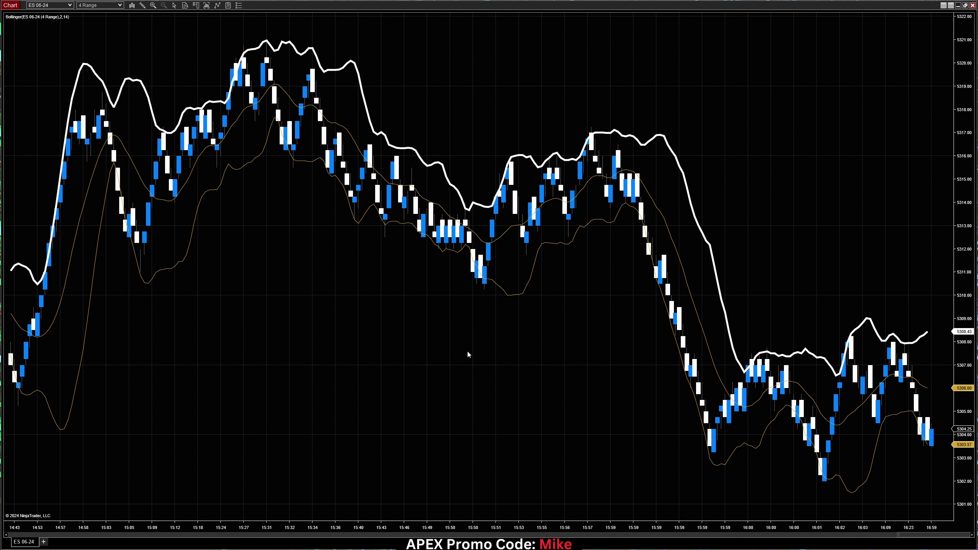
Switch the chart interval to 5 Minute by entering 5M.
type("5")
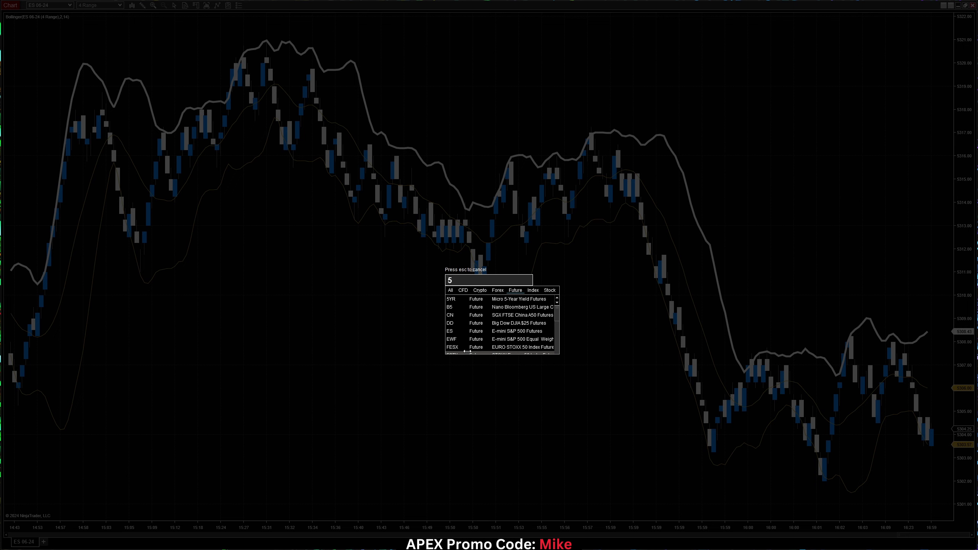
type("M")
key("Return")
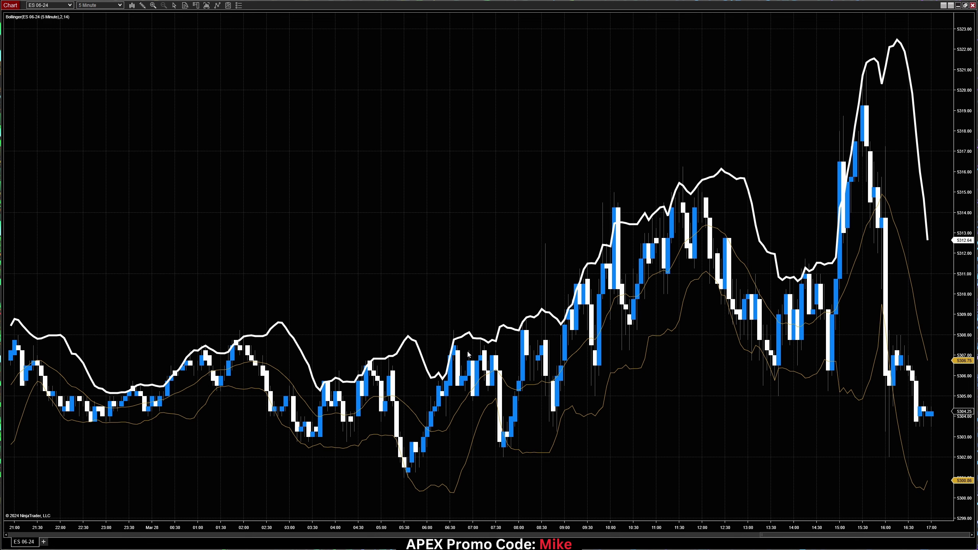
Switch the chart interval to 5 Range by entering 5R.
type("5")
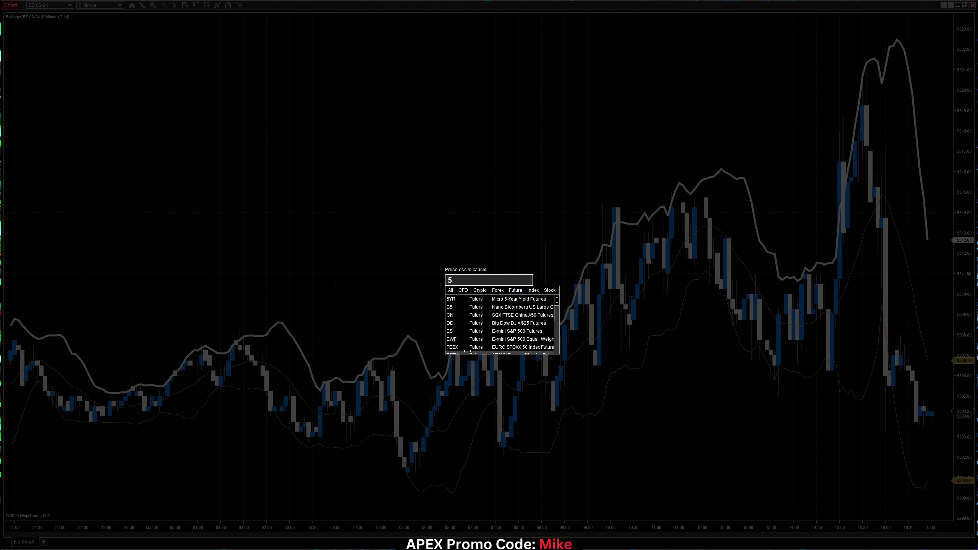
type("R")
key("Return")
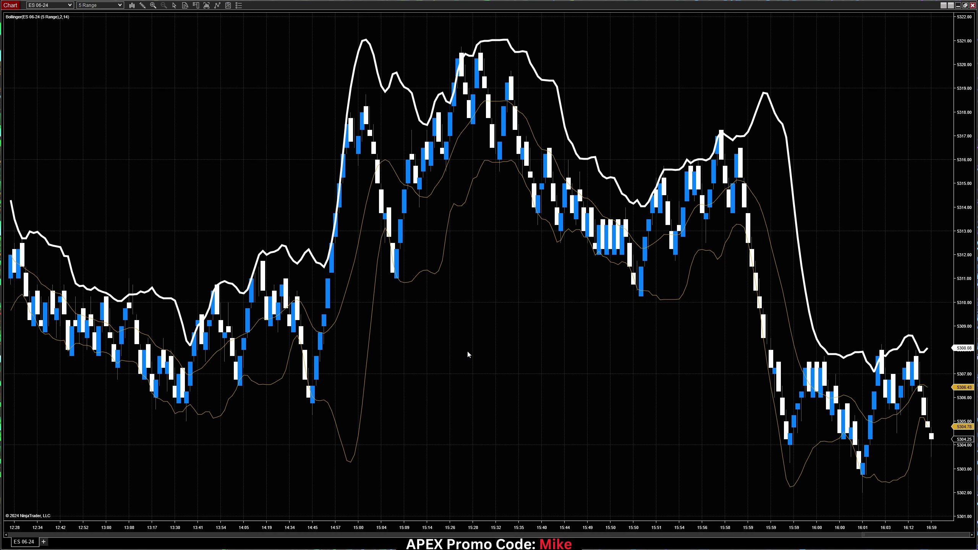
Switch the chart interval to 200 Tick by entering 200T.
type("2")
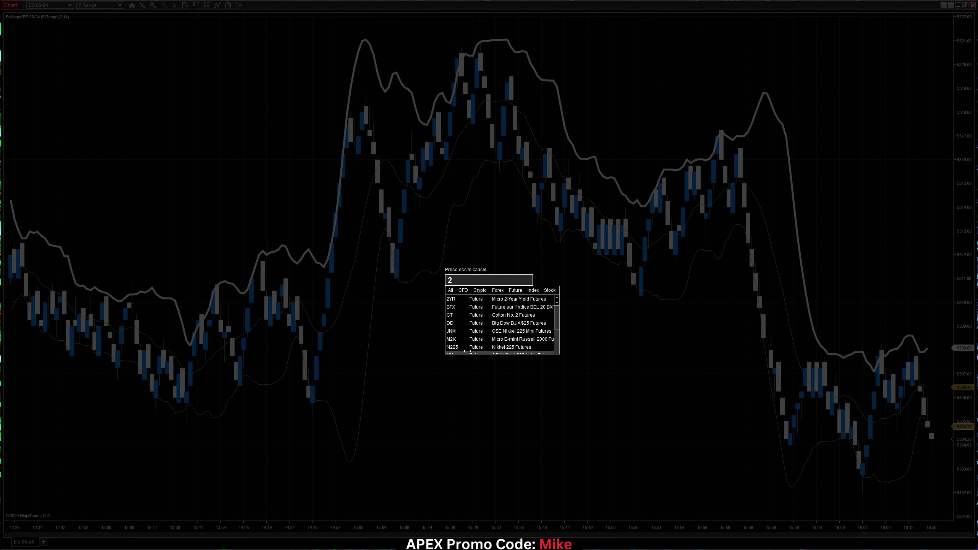
type("000")
key("BackSpace")
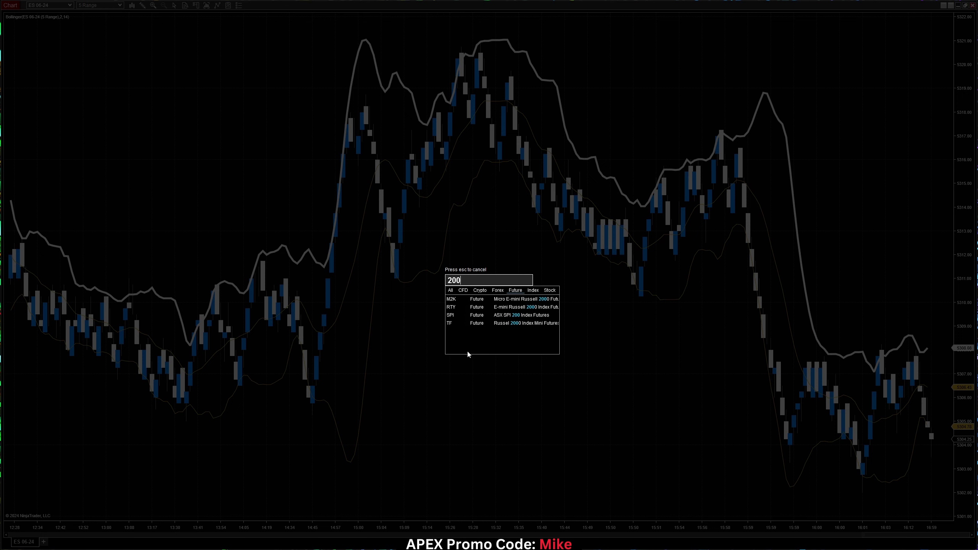
type("T")
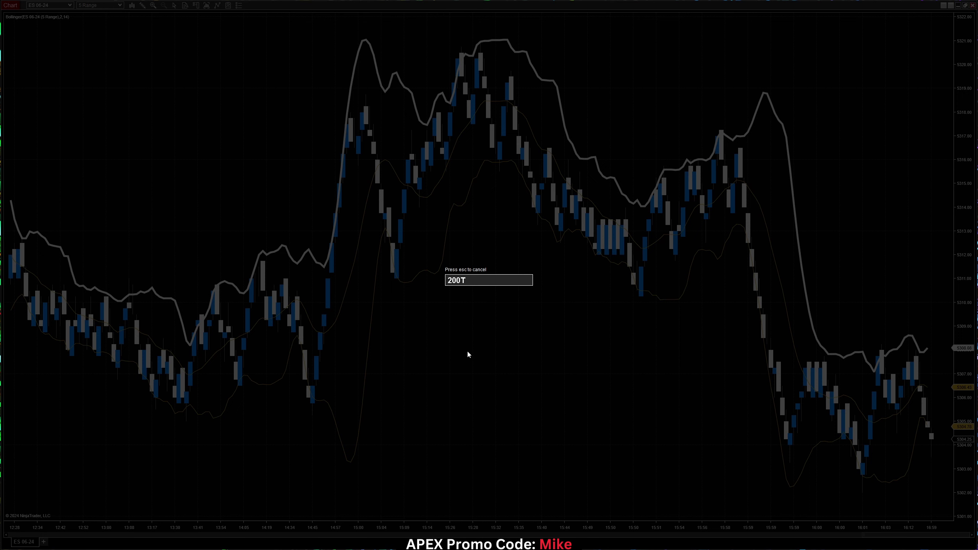
key("Return")
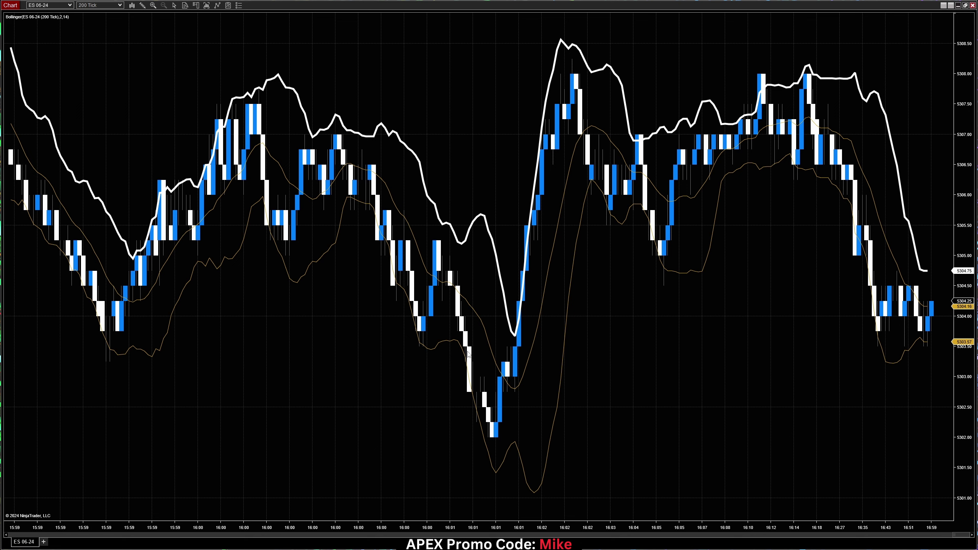